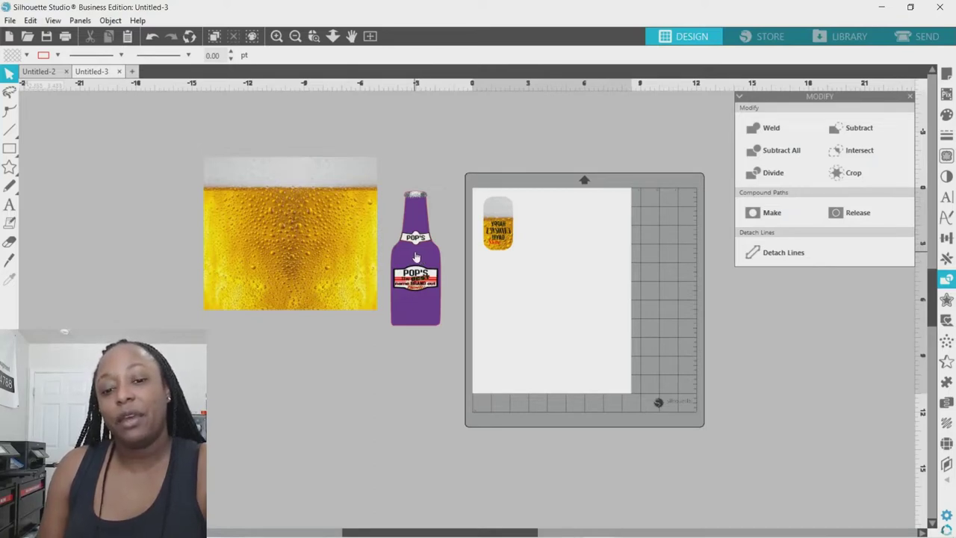
Step: Drag the bottle body slightly down and right, and raise the neck a little
{"action": "left_click_drag", "start_coordinate": [417, 257], "coordinate": [420, 264]}
{"action": "left_click_drag", "start_coordinate": [410, 209], "coordinate": [409, 206]}
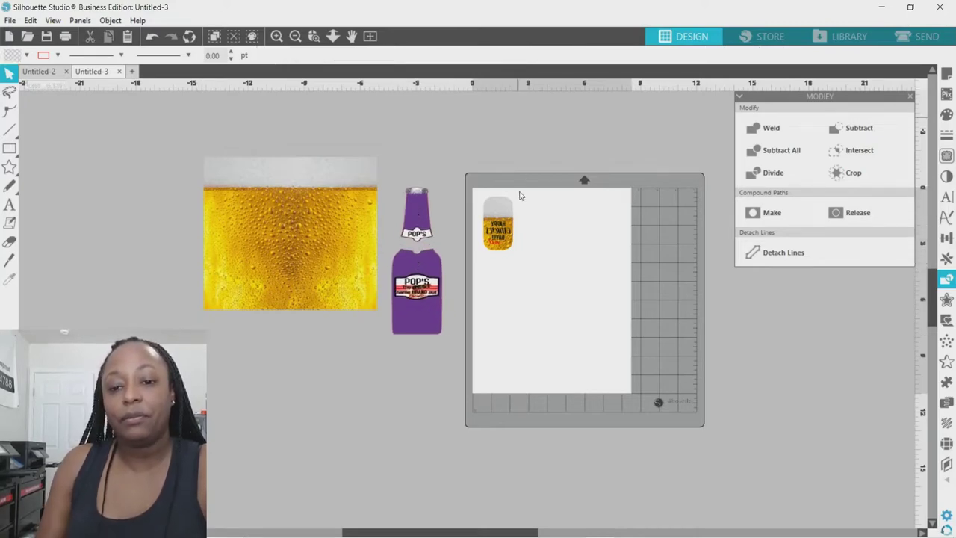
Step: Move the small beer label image off the mat to the right and realign the bottle neck with the body
{"action": "left_click", "coordinate": [501, 238]}
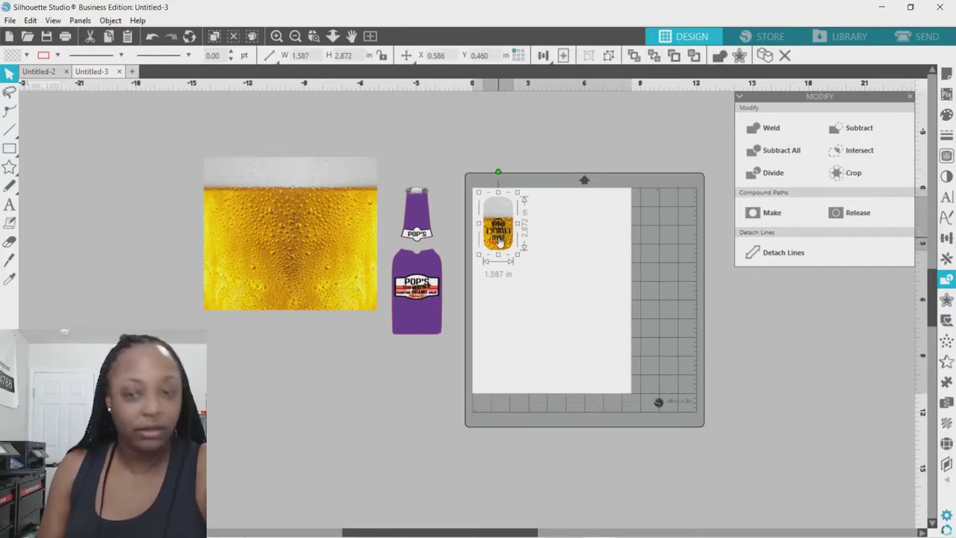
{"action": "left_click_drag", "start_coordinate": [500, 241], "coordinate": [727, 220]}
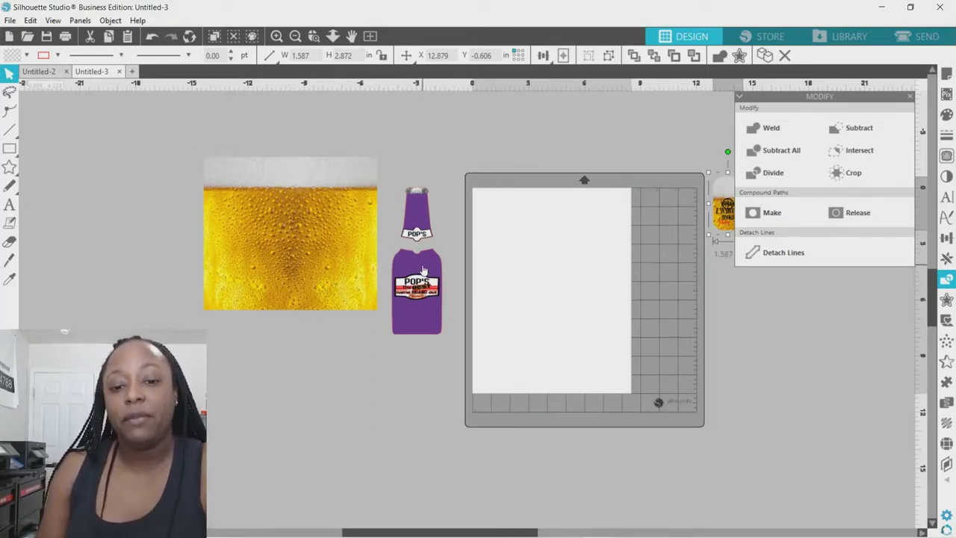
{"action": "left_click_drag", "start_coordinate": [424, 270], "coordinate": [424, 267]}
{"action": "left_click_drag", "start_coordinate": [424, 233], "coordinate": [419, 229]}
{"action": "left_click", "coordinate": [430, 191]}
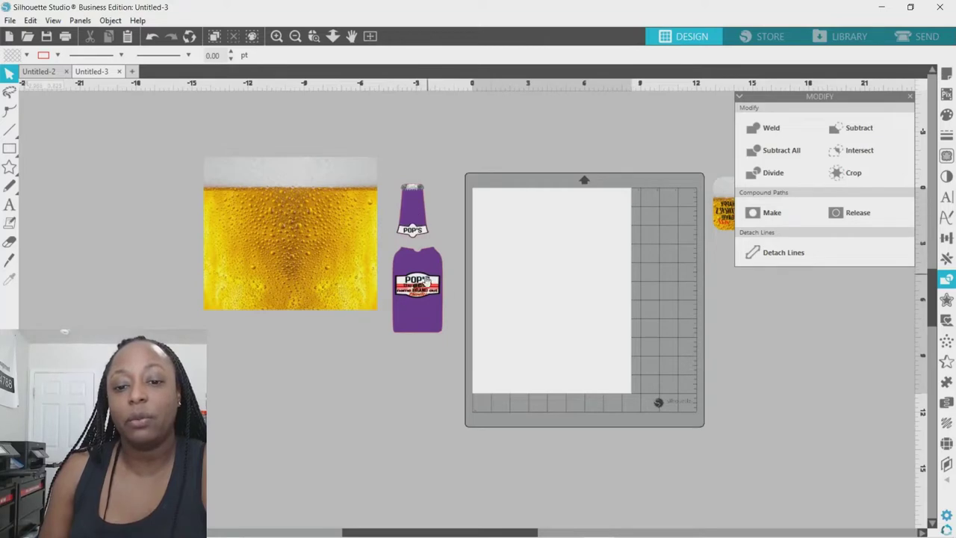
Step: Select the whole bottle and ungroup it into separate pieces
{"action": "right_click", "coordinate": [422, 194]}
{"action": "left_click", "coordinate": [398, 166]}
{"action": "left_click", "coordinate": [409, 292], "text": "shift"}
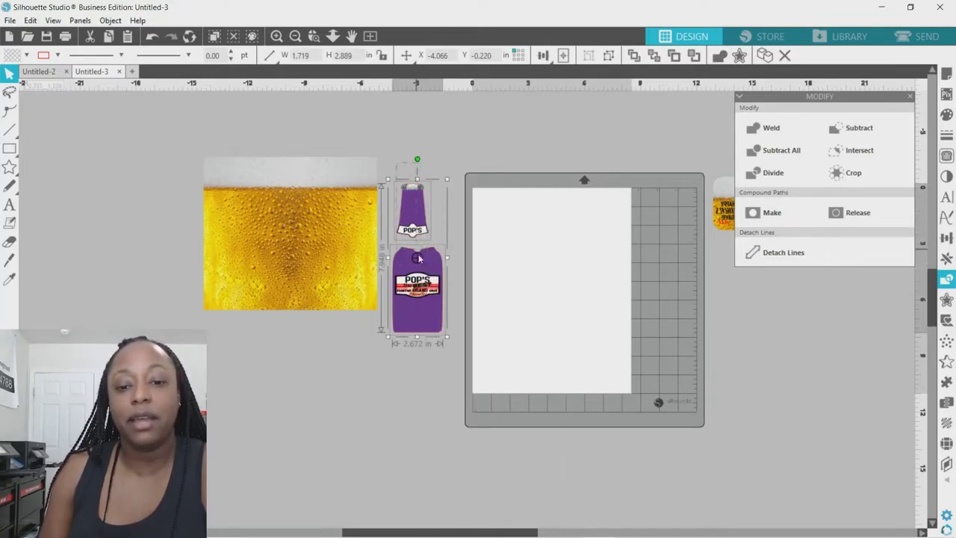
{"action": "right_click", "coordinate": [430, 194]}
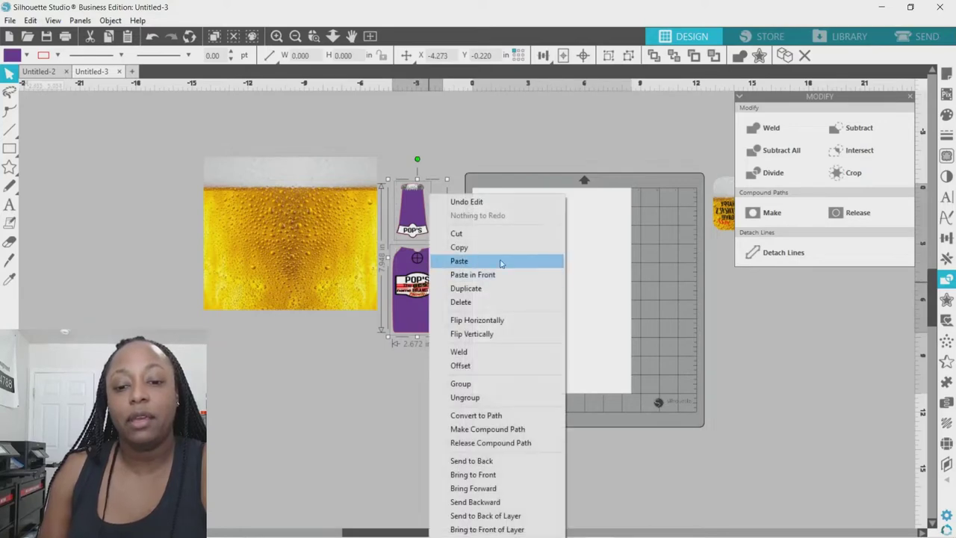
{"action": "left_click", "coordinate": [467, 397]}
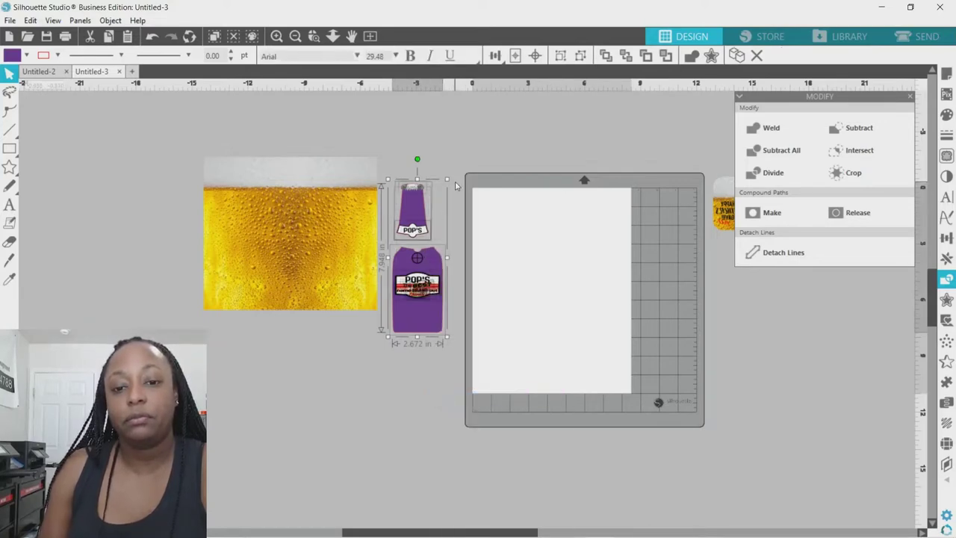
Step: Test-move the neck and body pieces, undo each move, then marquee-select the bottle top
{"action": "left_click", "coordinate": [458, 185]}
{"action": "left_click_drag", "start_coordinate": [420, 207], "coordinate": [454, 197]}
{"action": "left_click", "coordinate": [151, 36]}
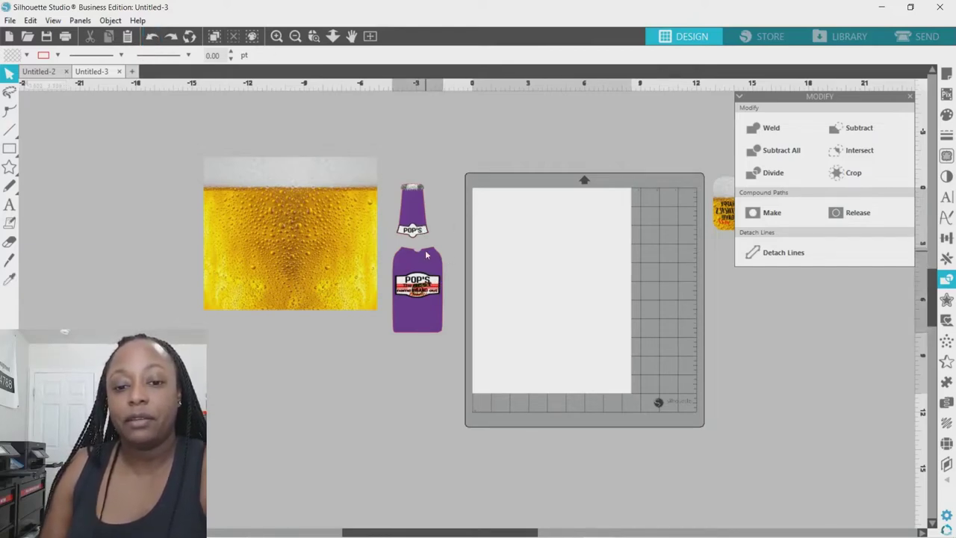
{"action": "left_click_drag", "start_coordinate": [426, 255], "coordinate": [461, 235]}
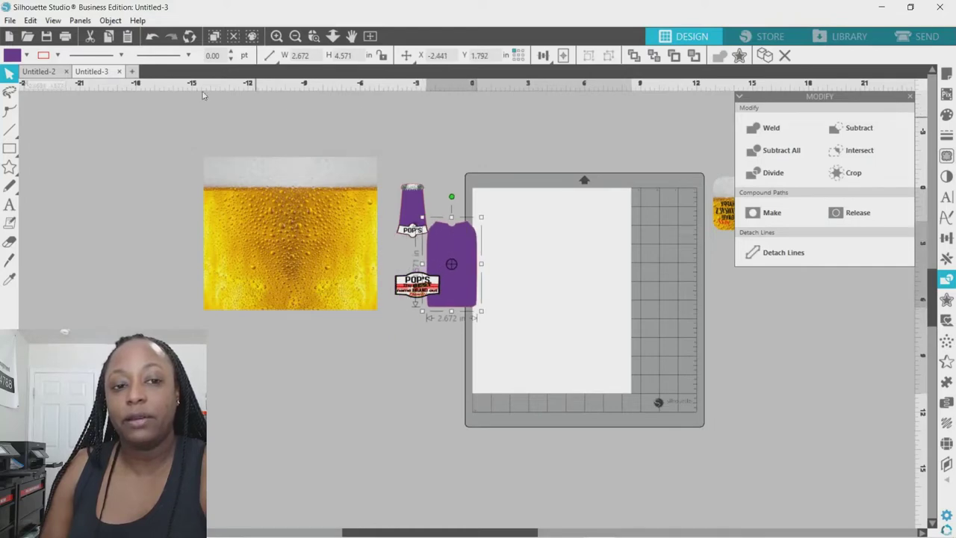
{"action": "left_click", "coordinate": [151, 36]}
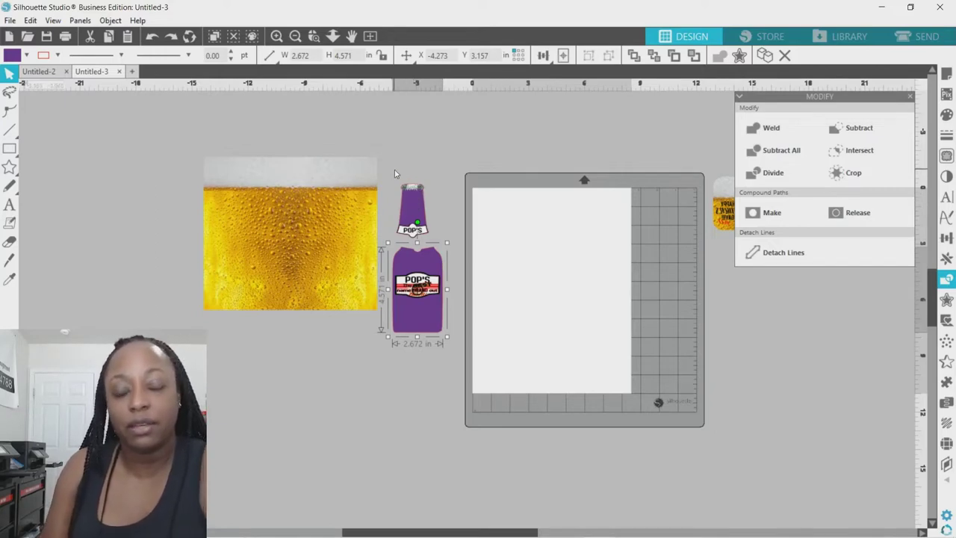
{"action": "left_click_drag", "start_coordinate": [393, 170], "coordinate": [427, 224]}
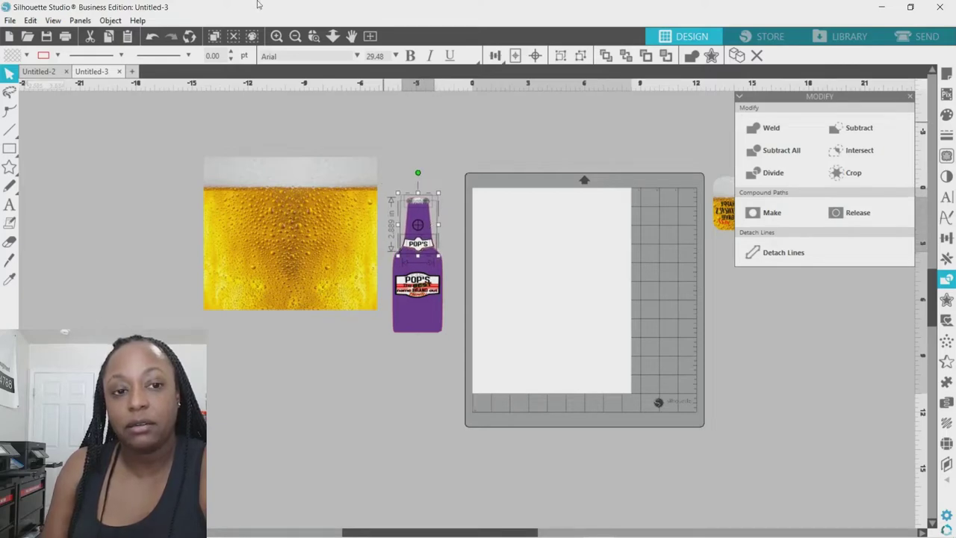
{"action": "left_click", "coordinate": [313, 36]}
{"action": "left_click_drag", "start_coordinate": [388, 181], "coordinate": [487, 266]}
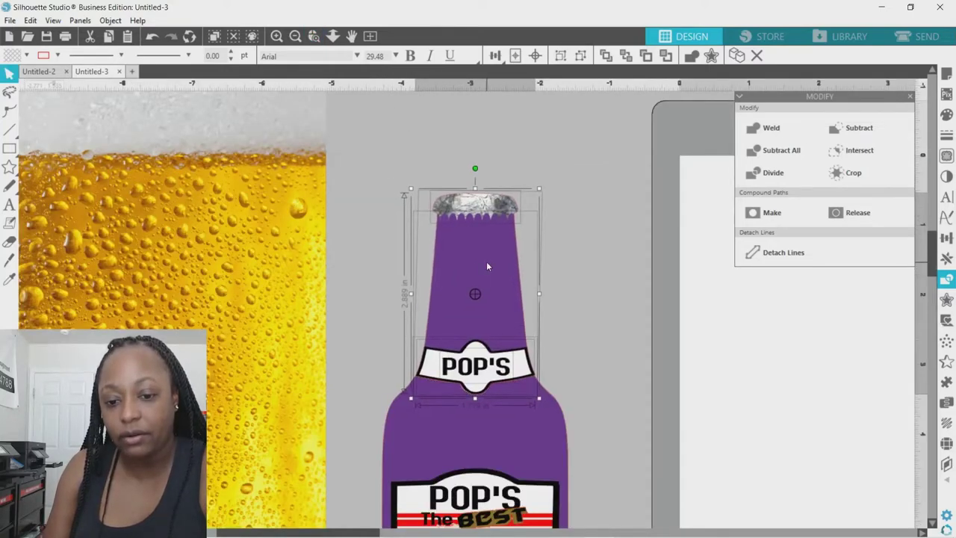
{"action": "left_click_drag", "start_coordinate": [488, 267], "coordinate": [486, 267]}
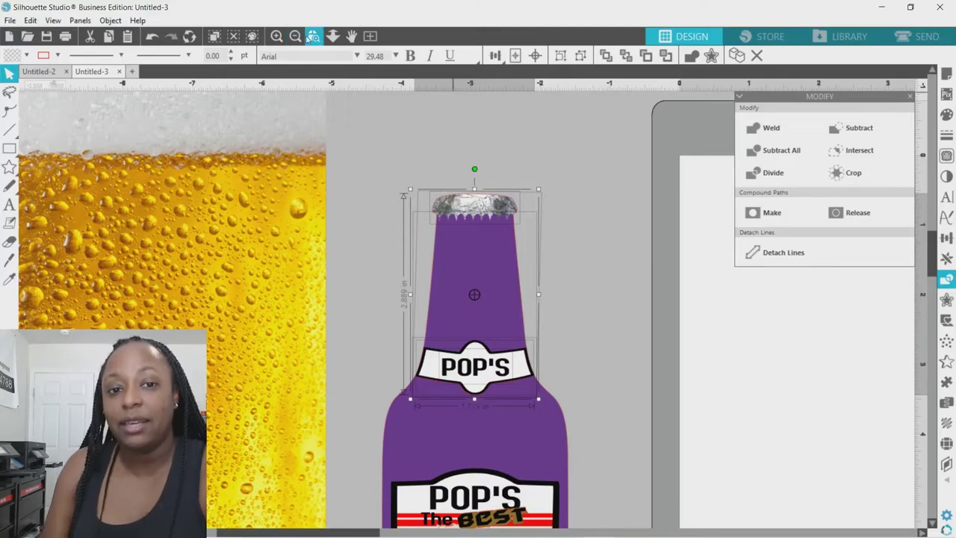
{"action": "left_click", "coordinate": [295, 37]}
{"action": "left_click", "coordinate": [295, 37]}
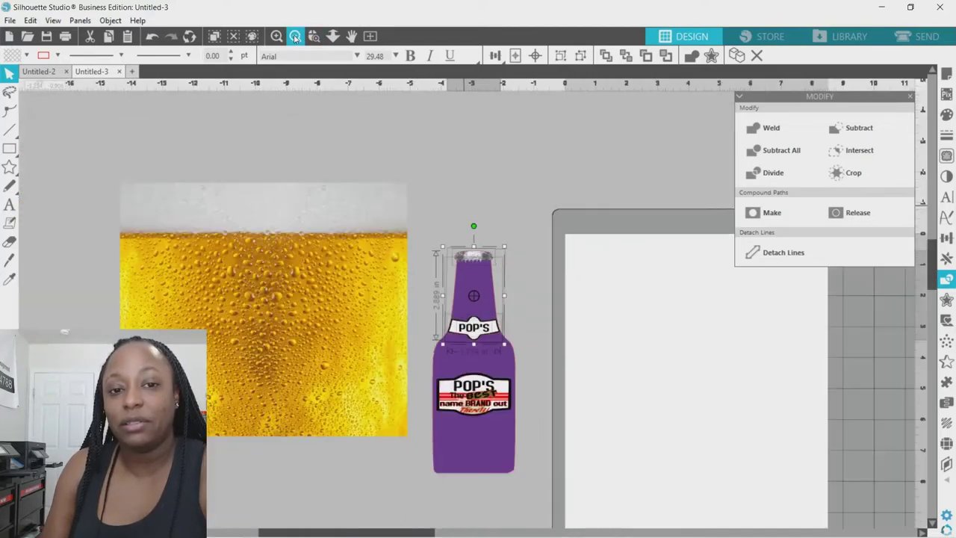
{"action": "scroll", "coordinate": [417, 166], "scroll_direction": "down", "scroll_amount": 1}
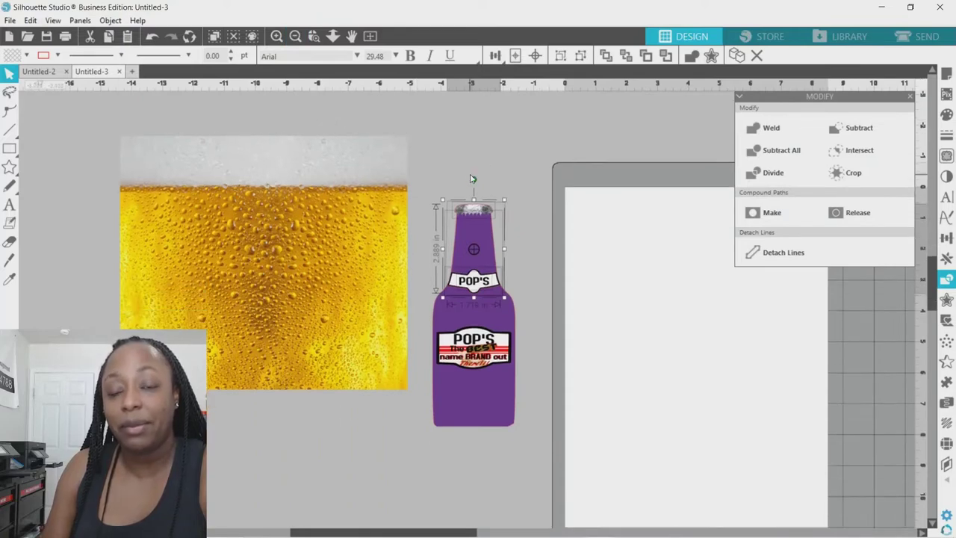
{"action": "left_click", "coordinate": [422, 247]}
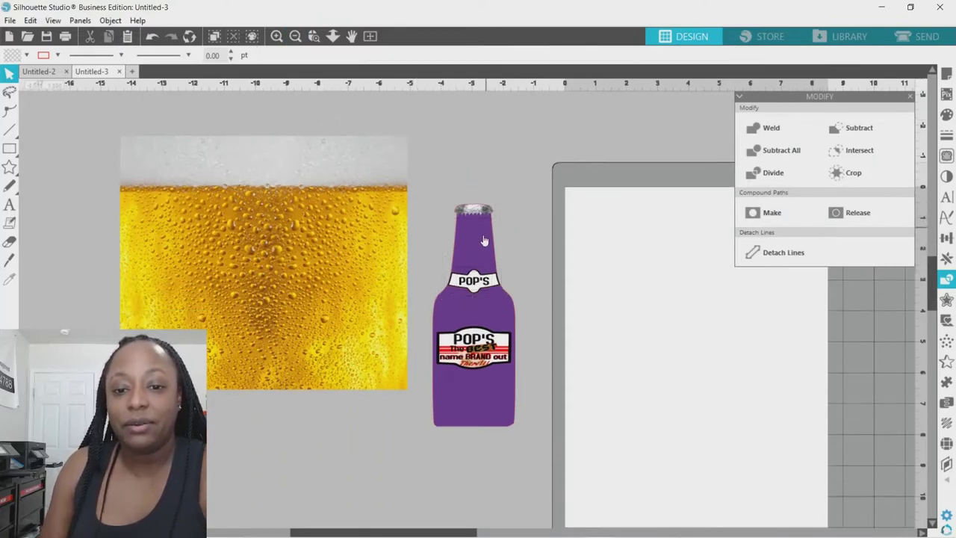
{"action": "left_click_drag", "start_coordinate": [484, 242], "coordinate": [503, 216]}
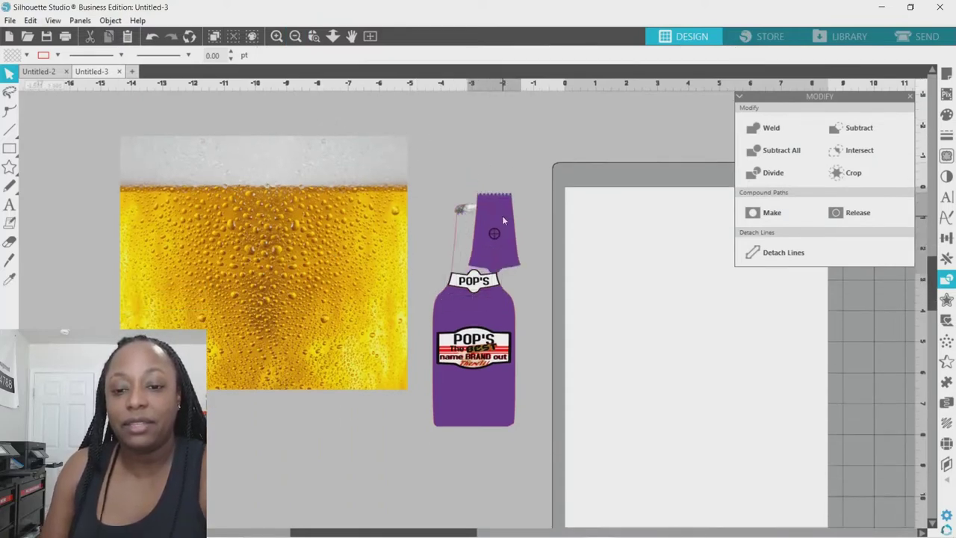
{"action": "left_click", "coordinate": [151, 36]}
{"action": "left_click_drag", "start_coordinate": [461, 302], "coordinate": [486, 298]}
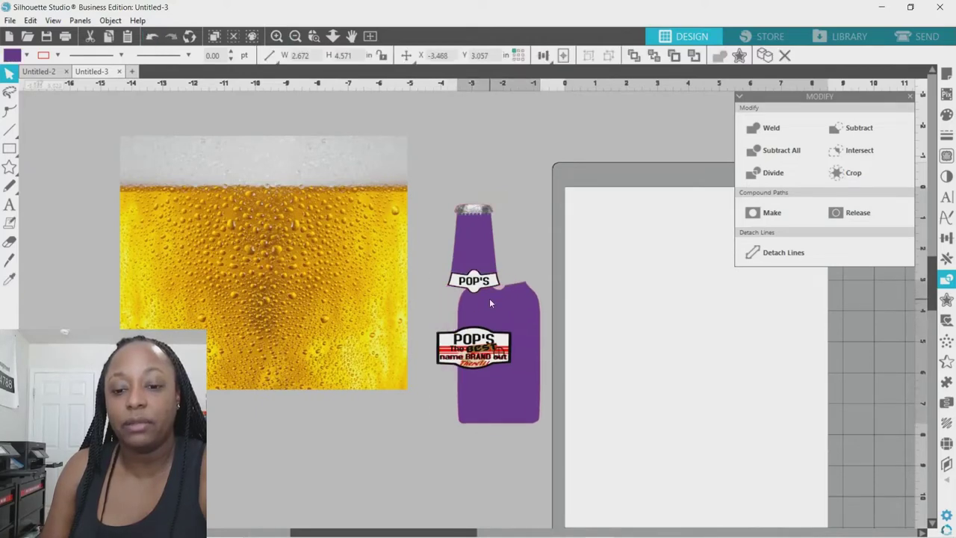
Step: Undo the body move, place the beer image behind the bottle, and resize it to 8.742 × 7.708 in
{"action": "left_click", "coordinate": [152, 35]}
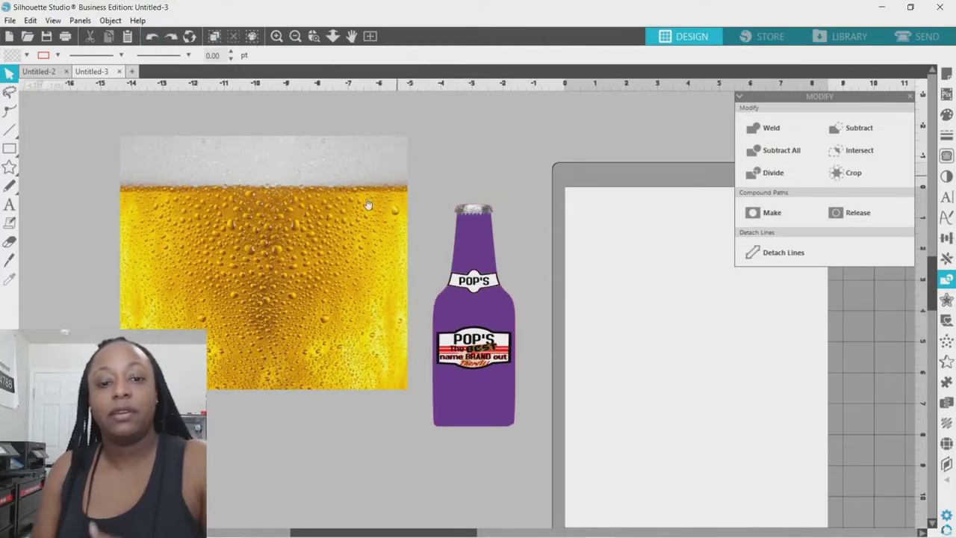
{"action": "left_click_drag", "start_coordinate": [326, 241], "coordinate": [461, 279]}
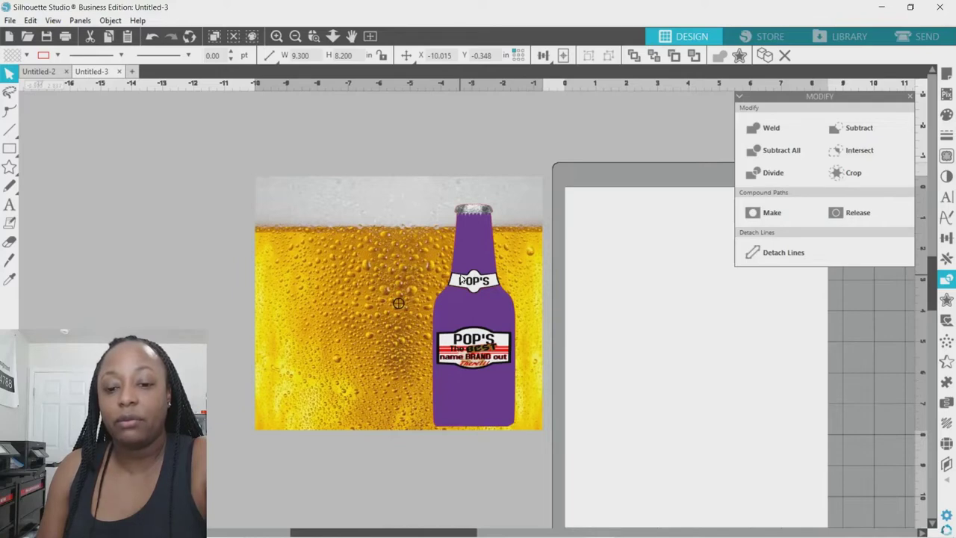
{"action": "key", "text": "Escape"}
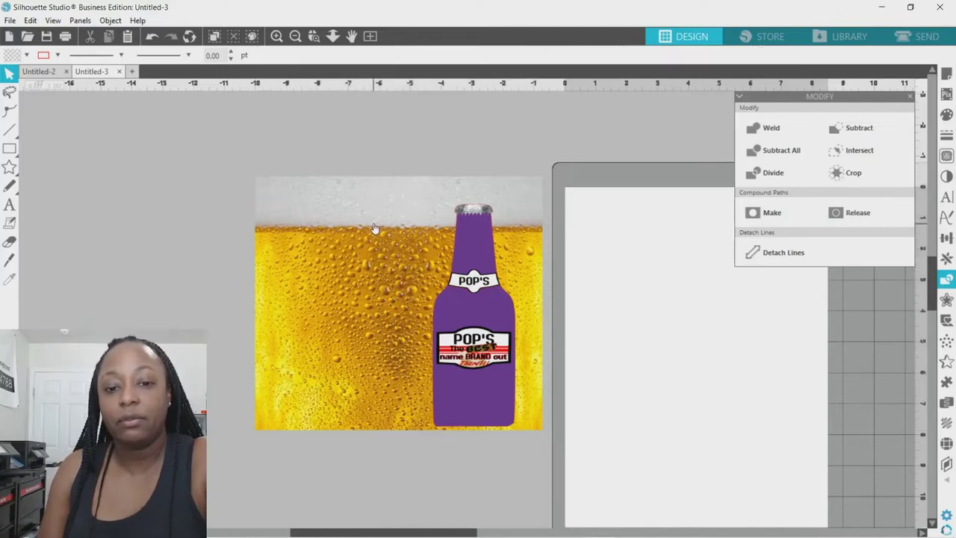
{"action": "left_click", "coordinate": [376, 228]}
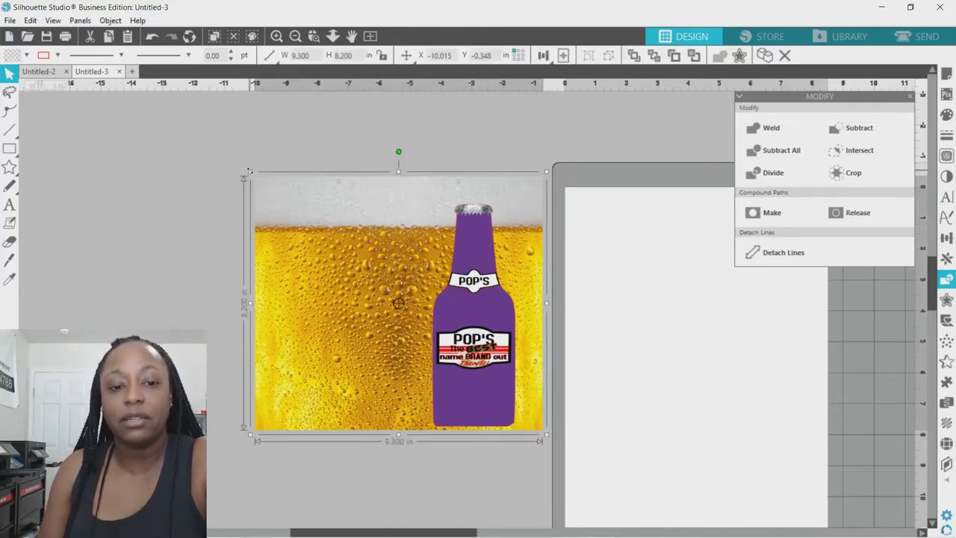
{"action": "left_click_drag", "start_coordinate": [251, 173], "coordinate": [267, 193]}
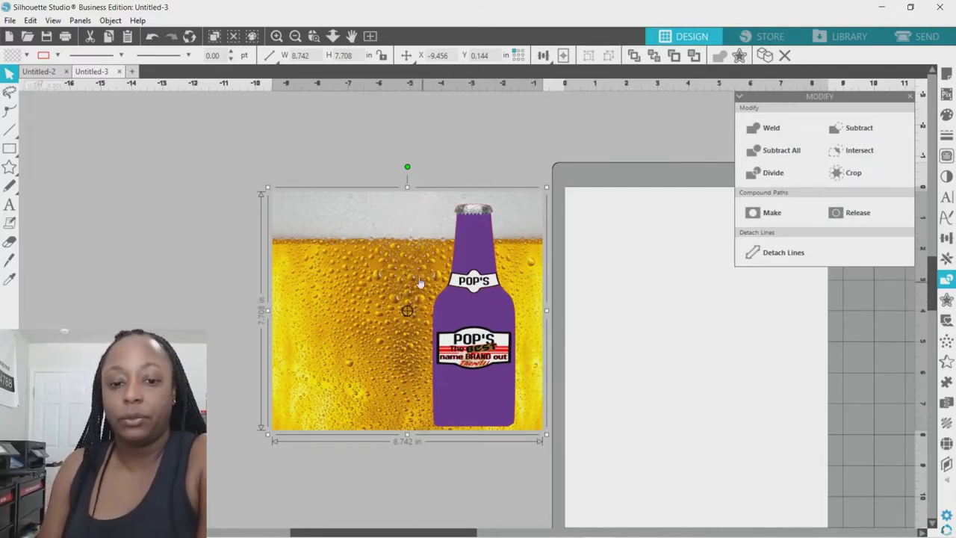
Step: Copy the beer image, then crop it to the bottle neck, about 1.708 × 2.599 in
{"action": "right_click", "coordinate": [400, 259]}
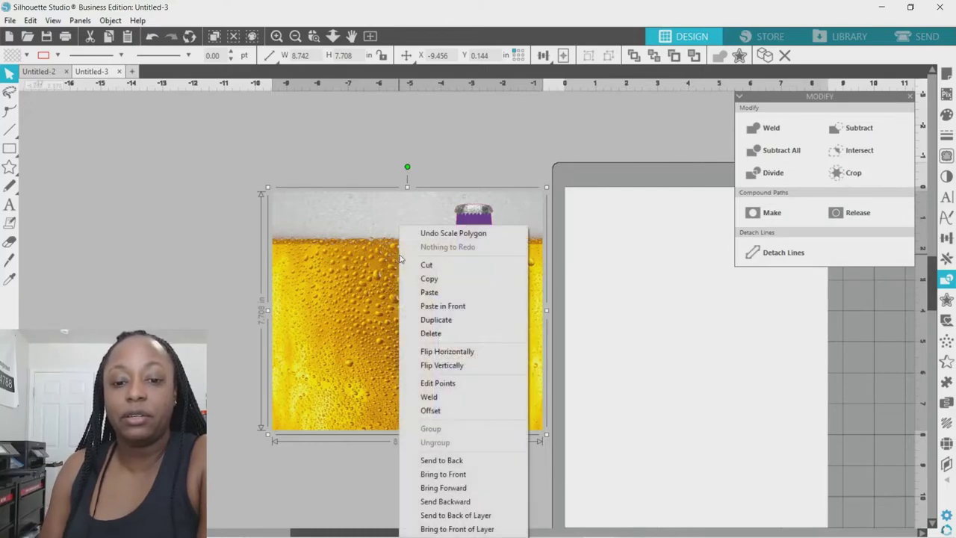
{"action": "left_click", "coordinate": [429, 278]}
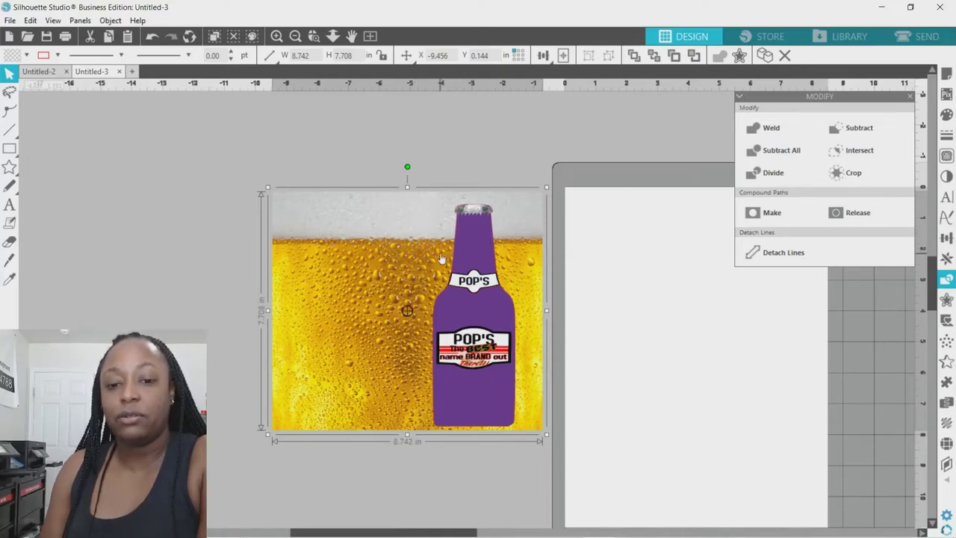
{"action": "left_click", "coordinate": [479, 244]}
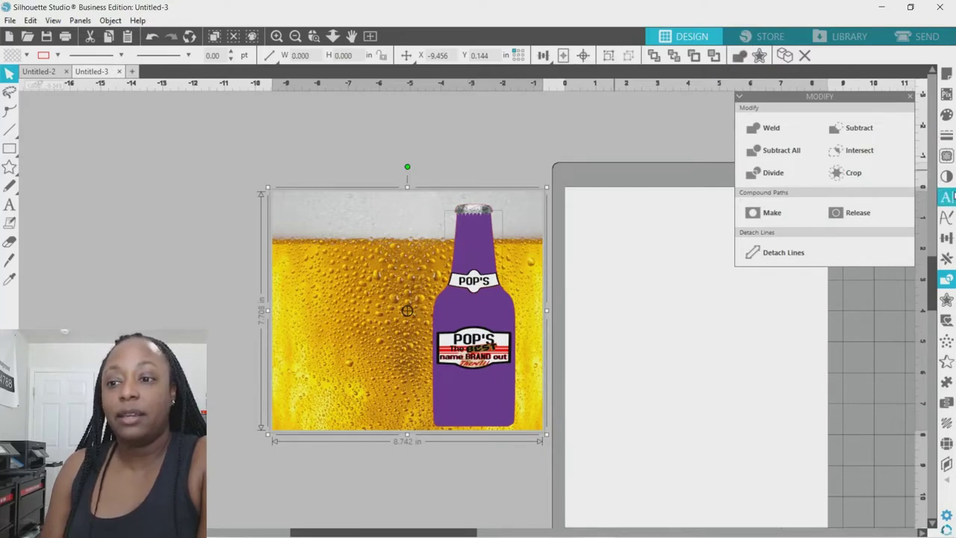
{"action": "left_click", "coordinate": [947, 282]}
{"action": "left_click", "coordinate": [947, 282]}
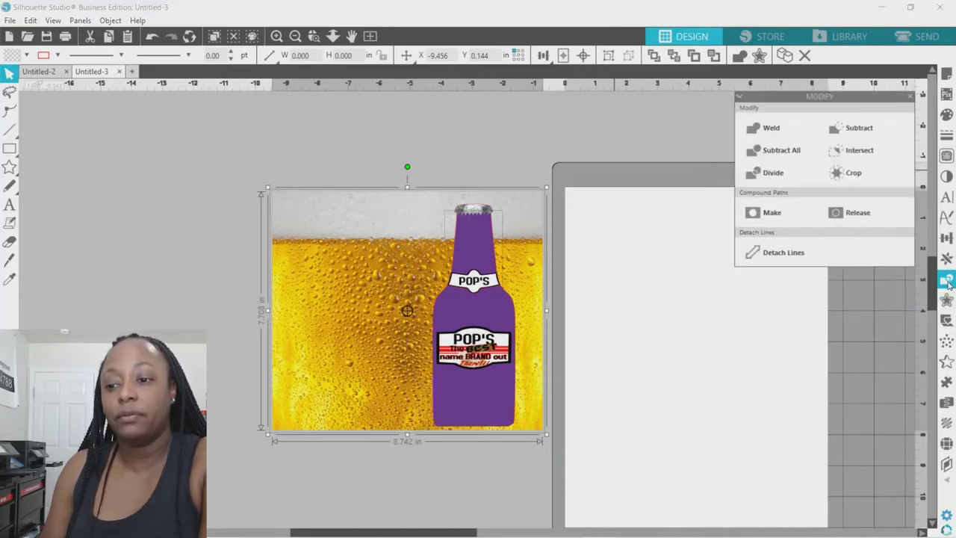
{"action": "left_click", "coordinate": [867, 173]}
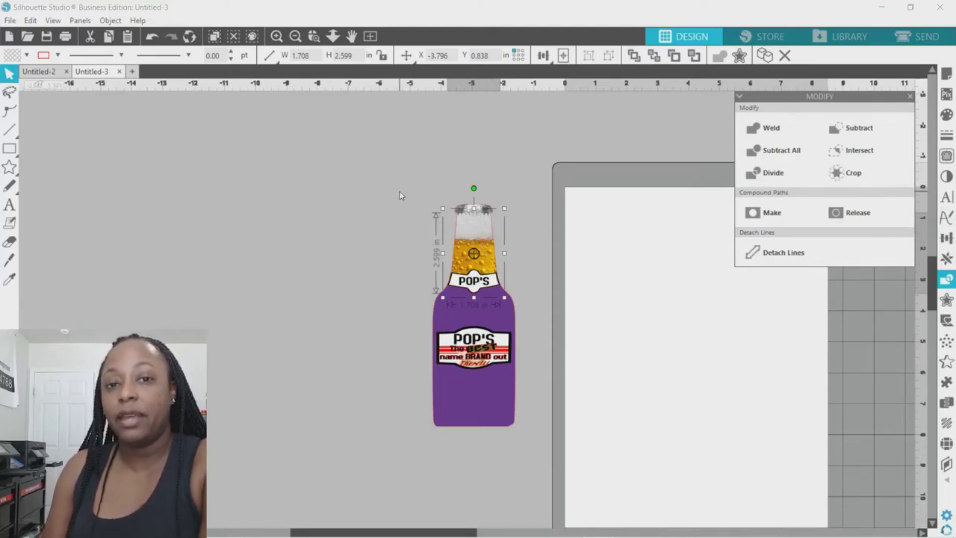
Step: Paste the copied 8.742 × 7.708 in beer image in front, then send it to the back
{"action": "right_click", "coordinate": [411, 218]}
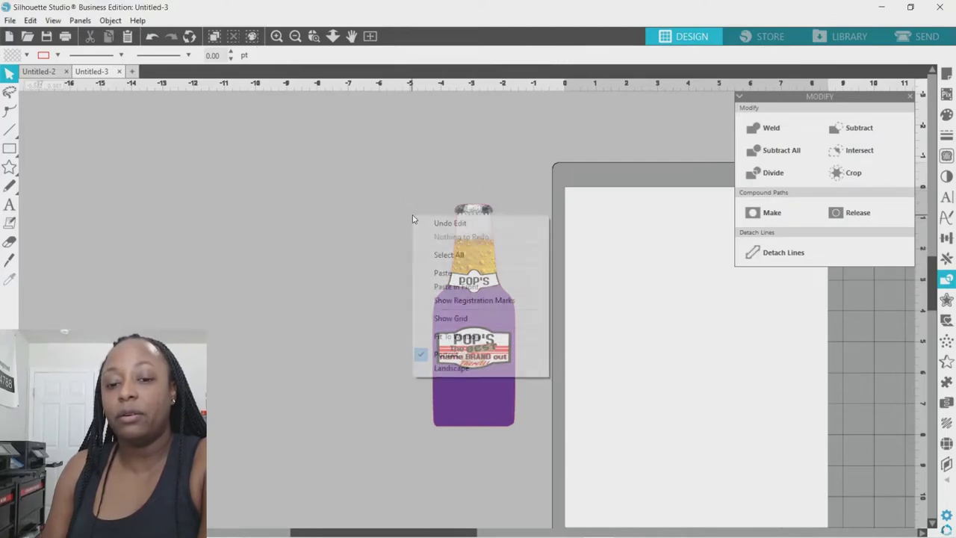
{"action": "left_click", "coordinate": [404, 223]}
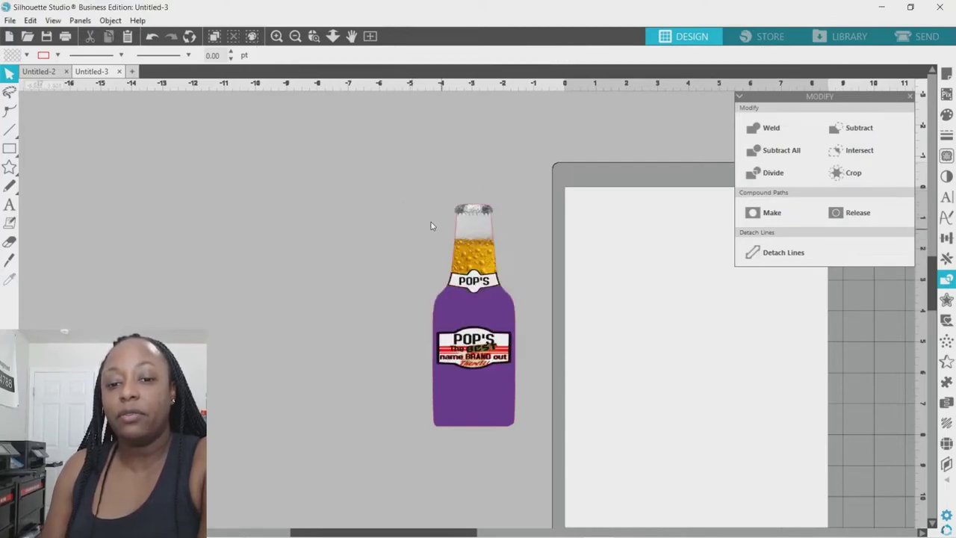
{"action": "right_click", "coordinate": [430, 225]}
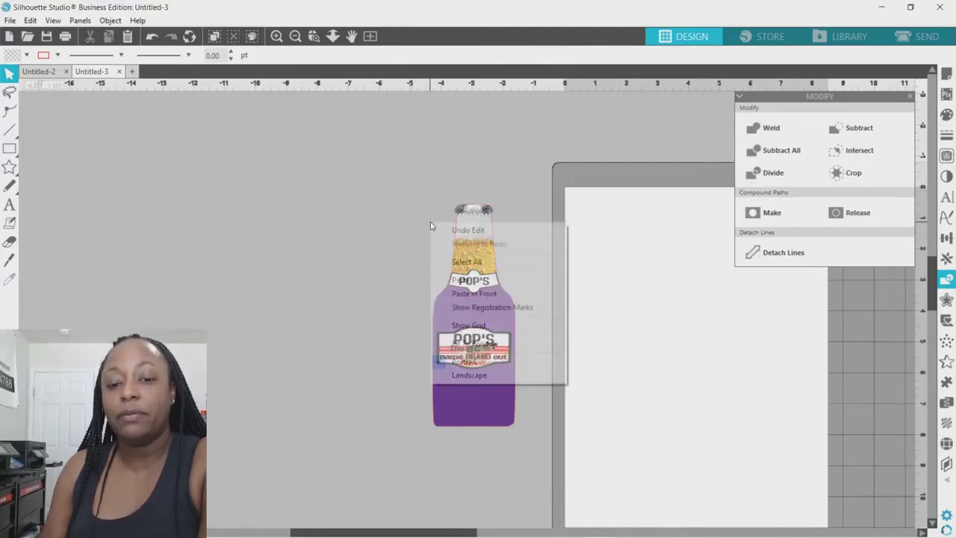
{"action": "left_click", "coordinate": [461, 294]}
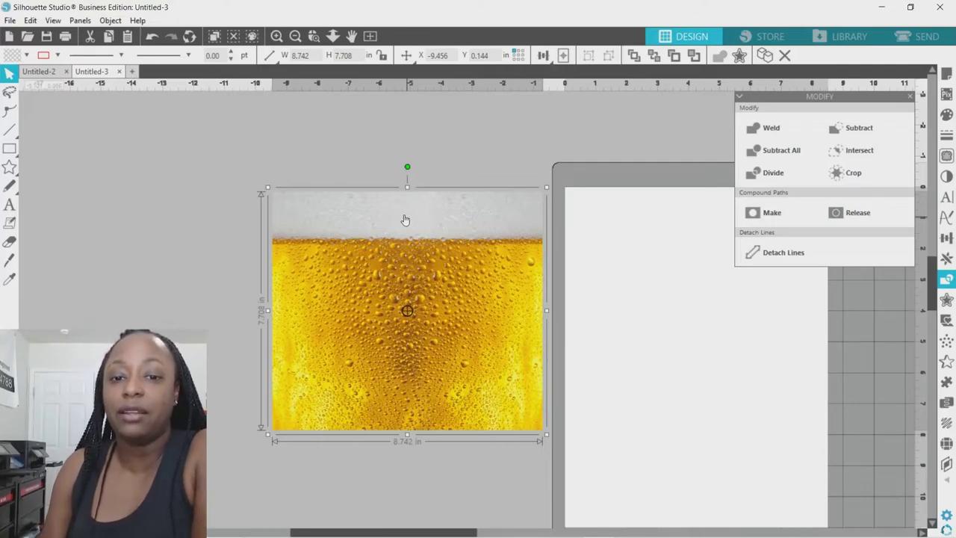
{"action": "right_click", "coordinate": [336, 217]}
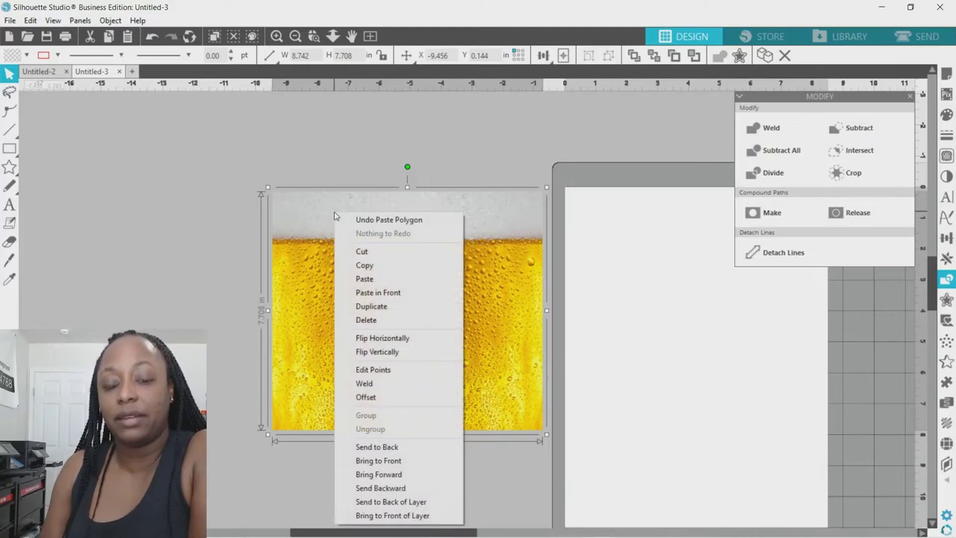
{"action": "left_click", "coordinate": [377, 447]}
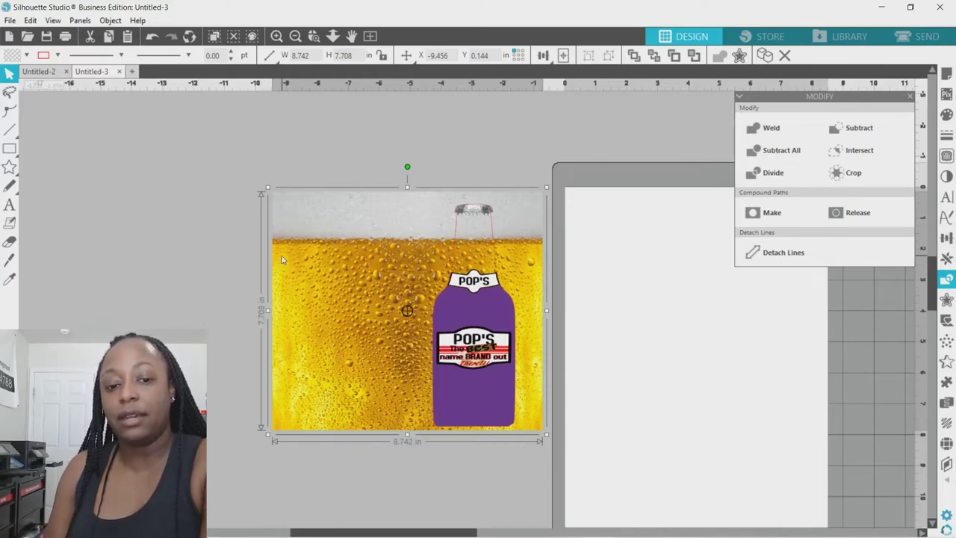
Step: Crop the beer image to the purple bottle body
{"action": "left_click", "coordinate": [463, 311]}
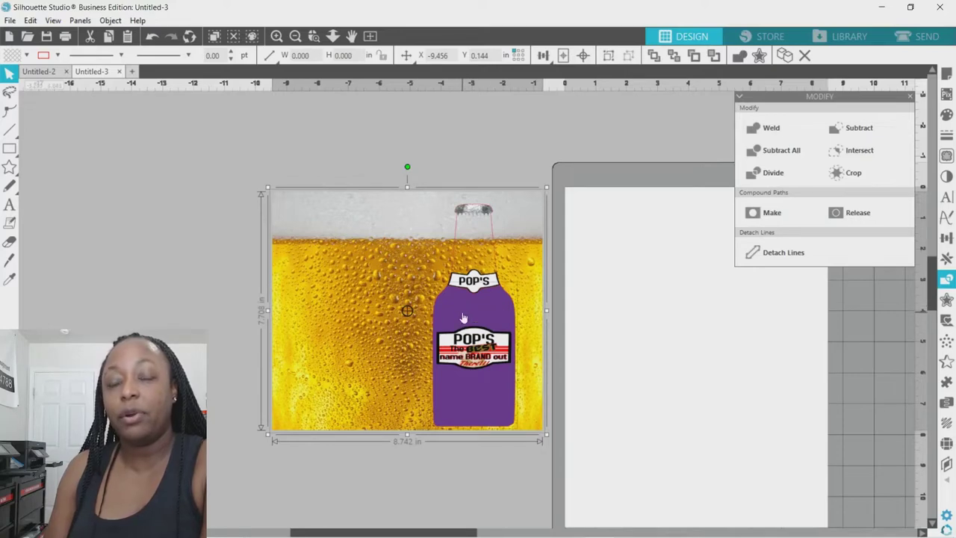
{"action": "left_click", "coordinate": [881, 173]}
{"action": "left_click", "coordinate": [528, 254]}
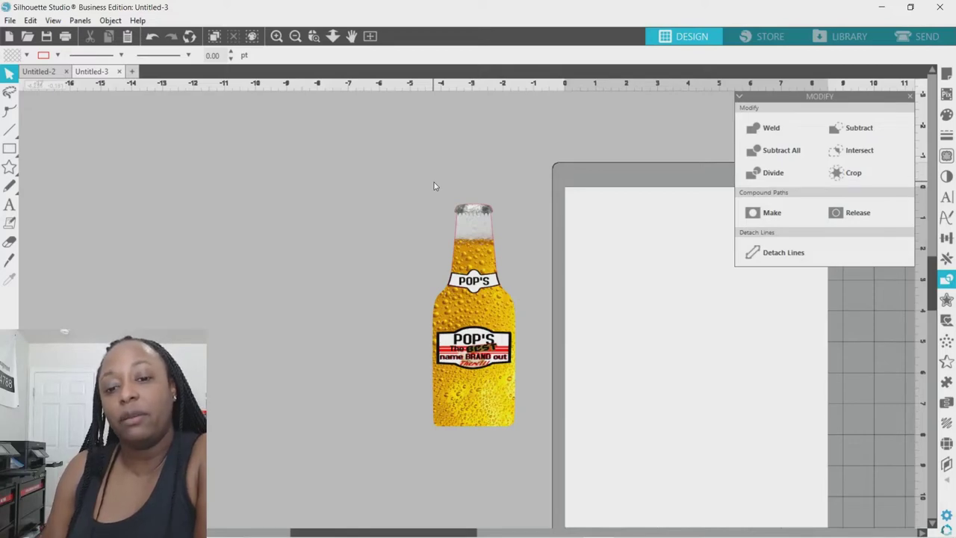
Step: Try moving the neck outline aside, undo it, and reselect the bottle neck piece
{"action": "left_click", "coordinate": [461, 215]}
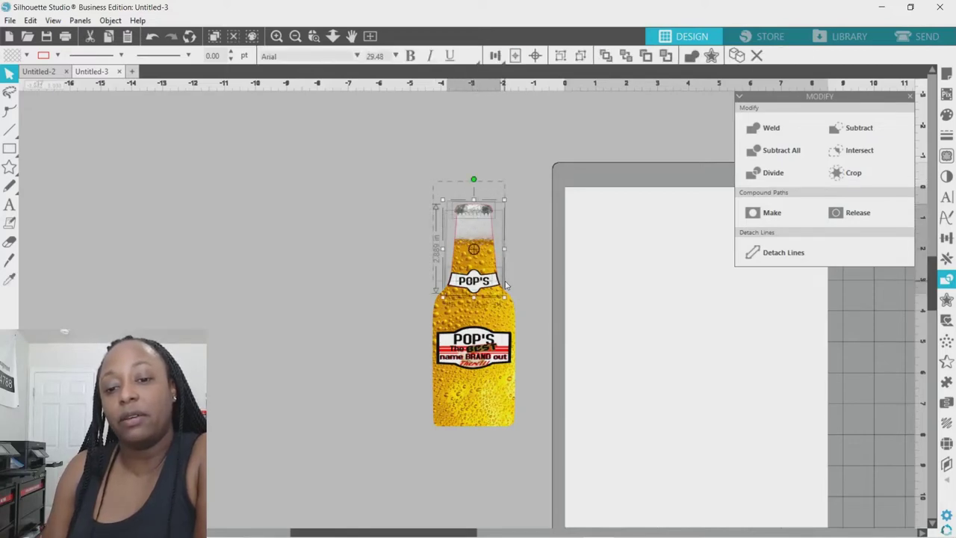
{"action": "left_click", "coordinate": [527, 199]}
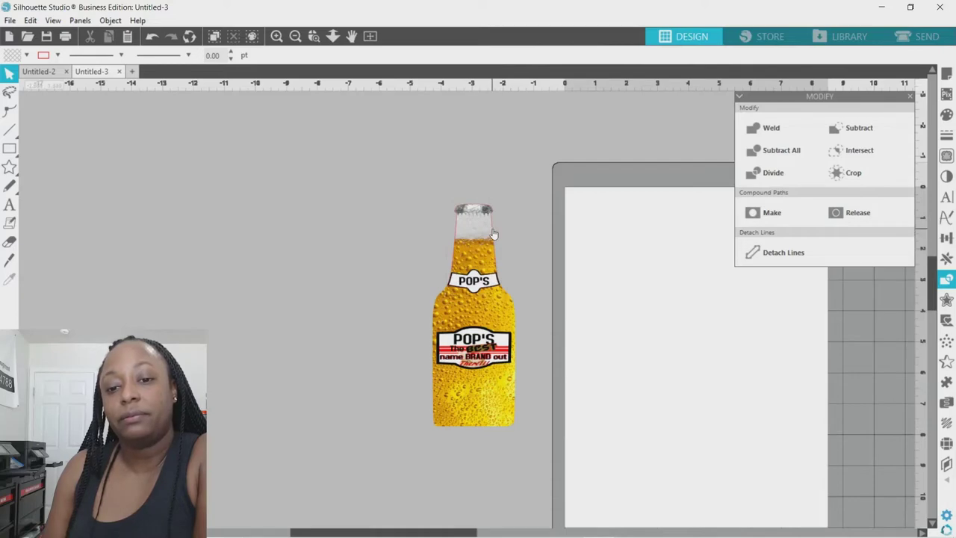
{"action": "left_click_drag", "start_coordinate": [492, 227], "coordinate": [532, 205]}
{"action": "left_click", "coordinate": [542, 179]}
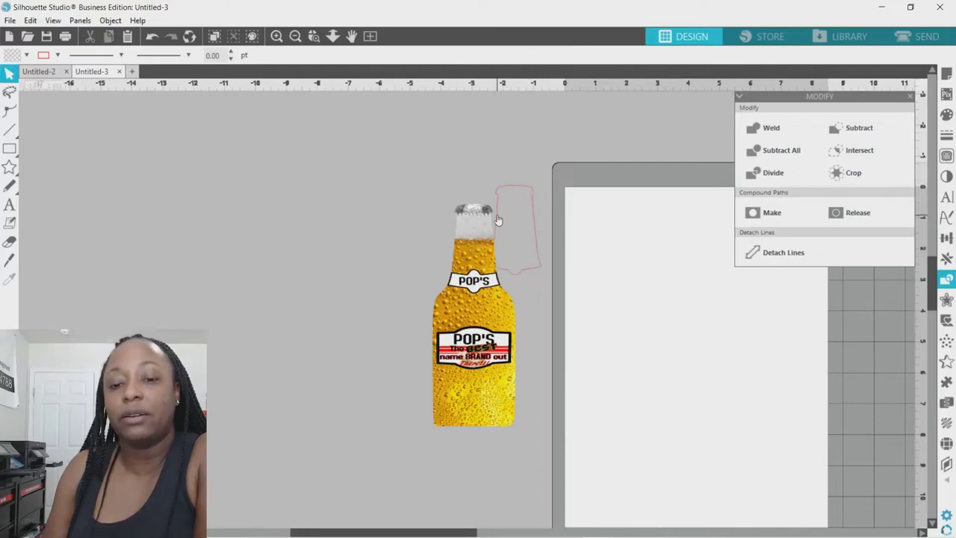
{"action": "left_click", "coordinate": [153, 40]}
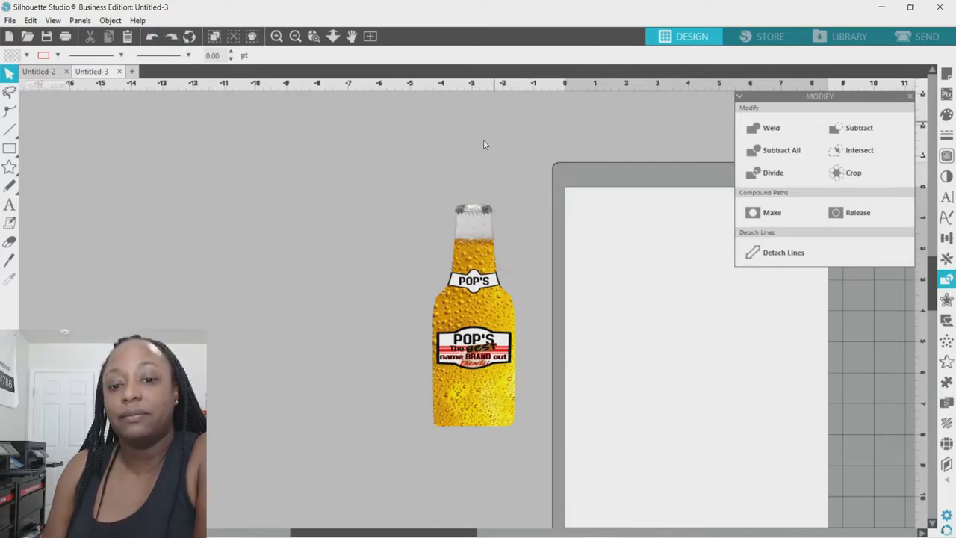
{"action": "left_click", "coordinate": [463, 231]}
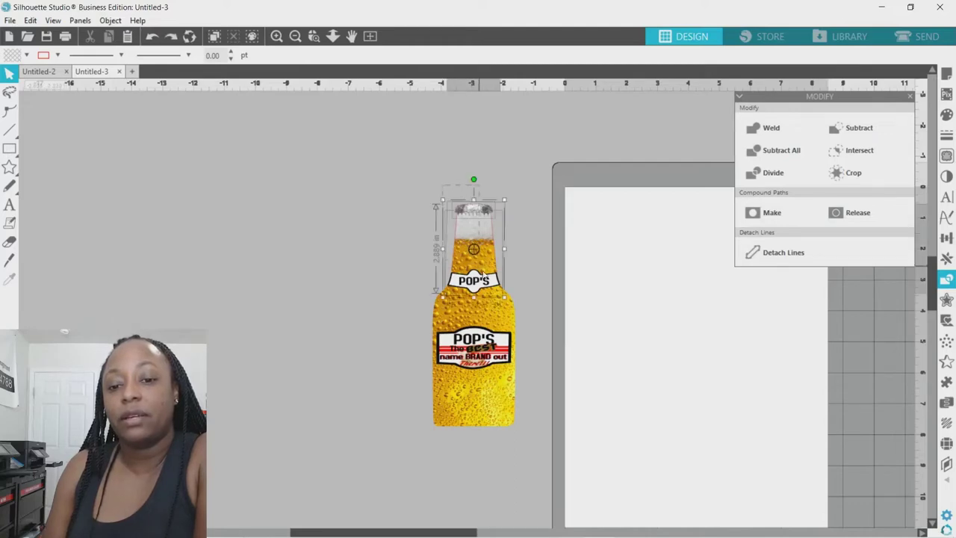
Step: Group the neck piece's parts and move it onto the cutting mat
{"action": "right_click", "coordinate": [485, 234]}
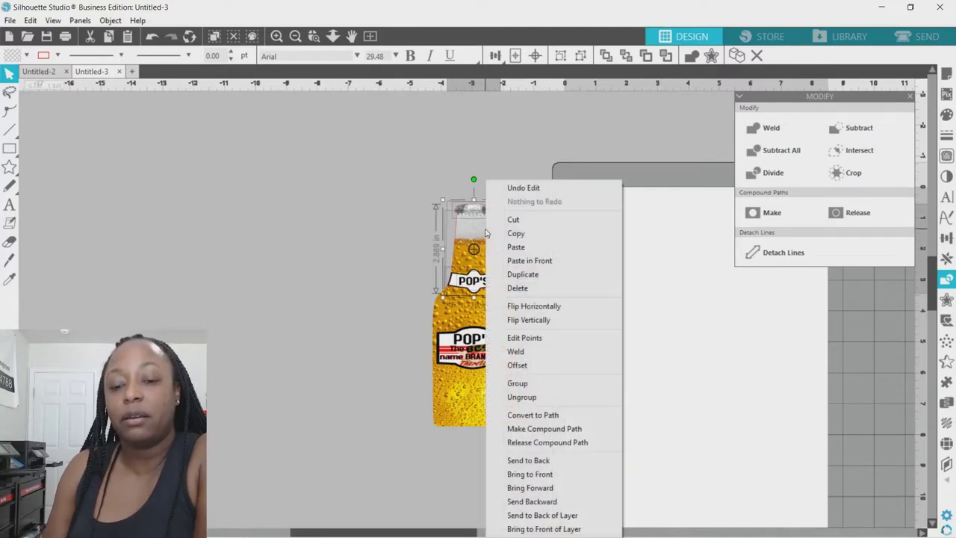
{"action": "left_click", "coordinate": [538, 383]}
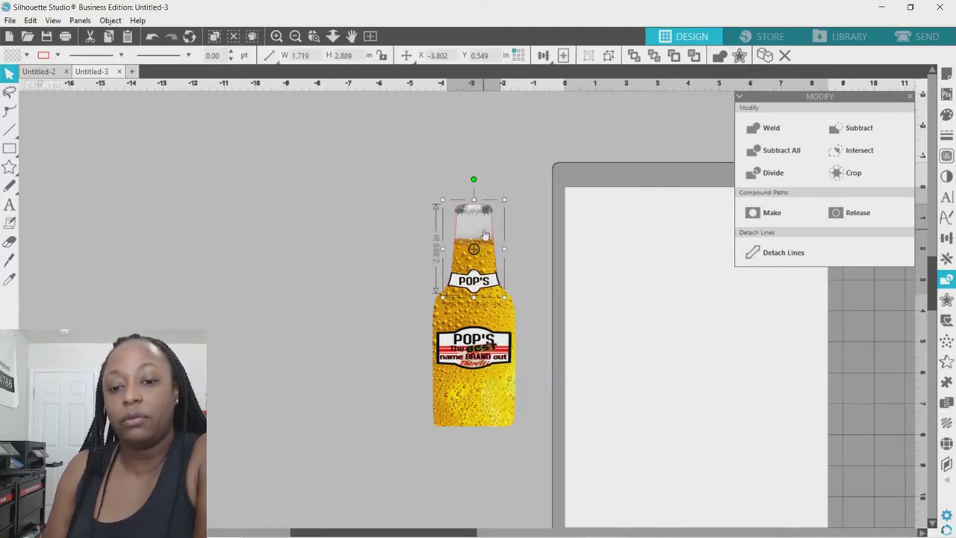
{"action": "left_click_drag", "start_coordinate": [484, 232], "coordinate": [650, 263]}
Step: Group the beer-filled body's parts, place it on the mat beside the neck, and zoom out
{"action": "left_click_drag", "start_coordinate": [425, 272], "coordinate": [517, 433]}
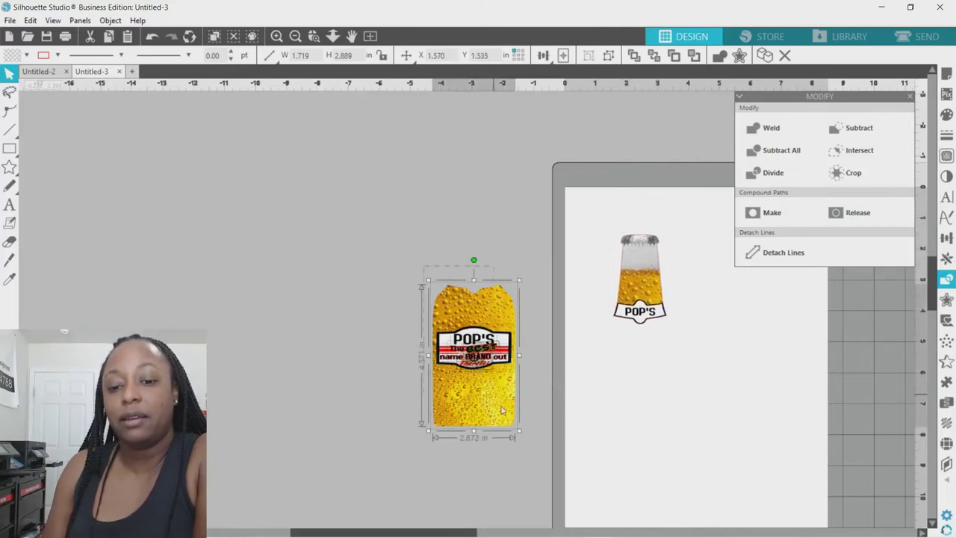
{"action": "right_click", "coordinate": [471, 319]}
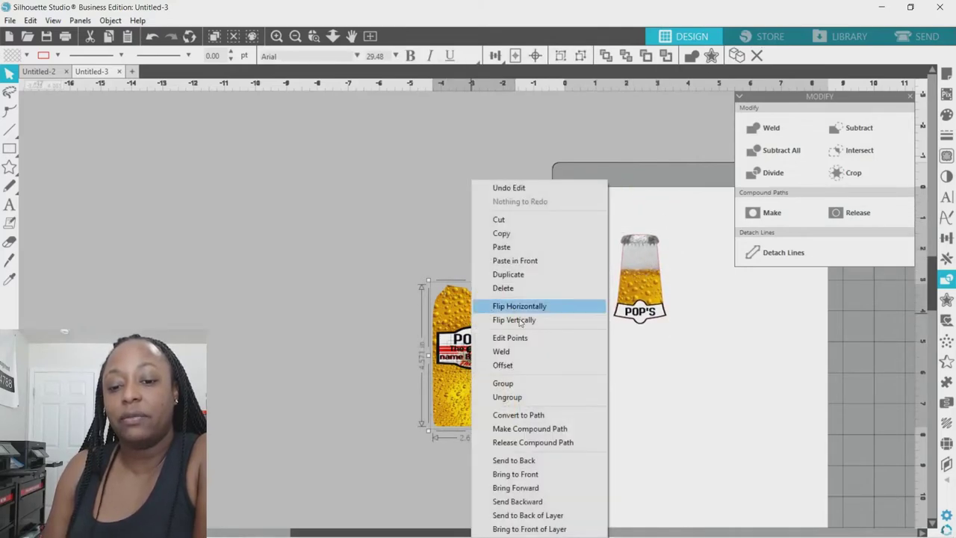
{"action": "left_click", "coordinate": [525, 383]}
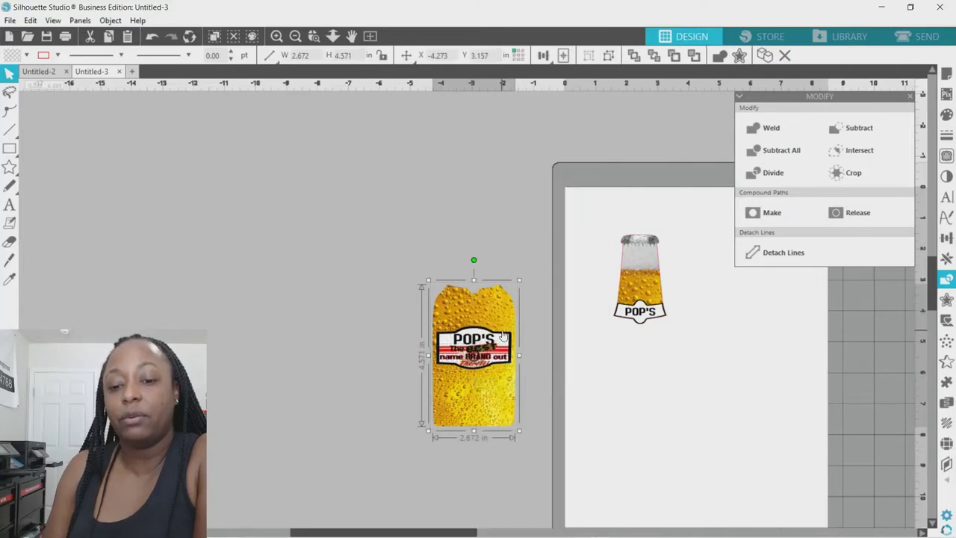
{"action": "left_click_drag", "start_coordinate": [505, 337], "coordinate": [747, 329]}
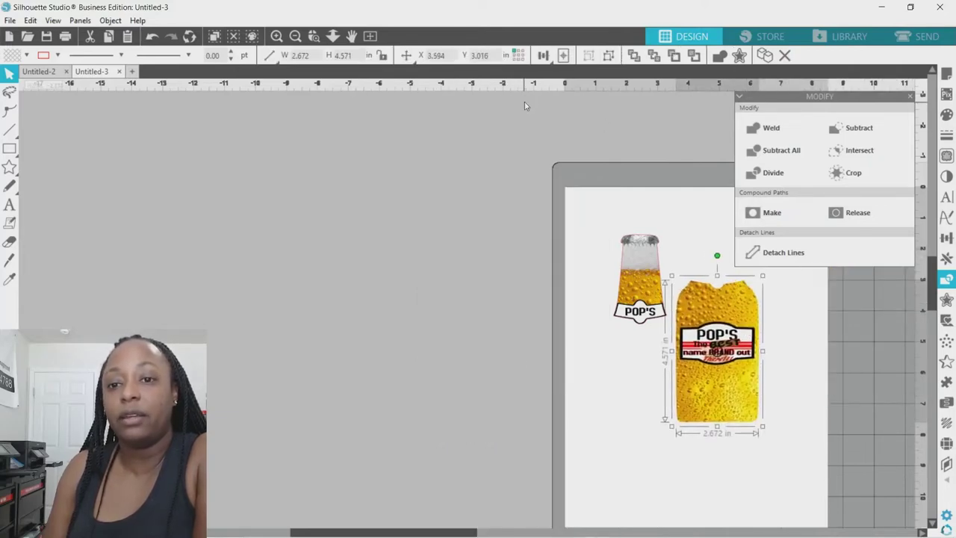
{"action": "left_click", "coordinate": [371, 38]}
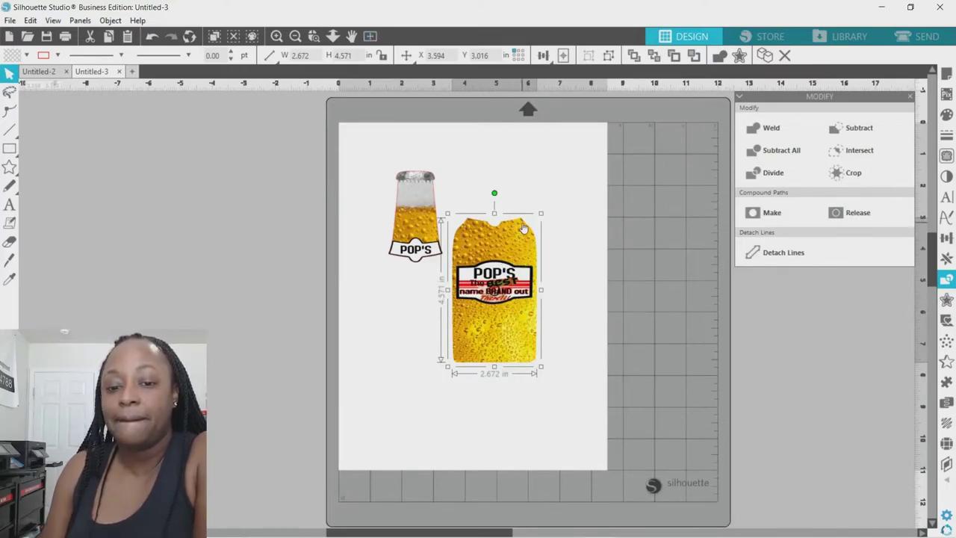
{"action": "left_click", "coordinate": [295, 38]}
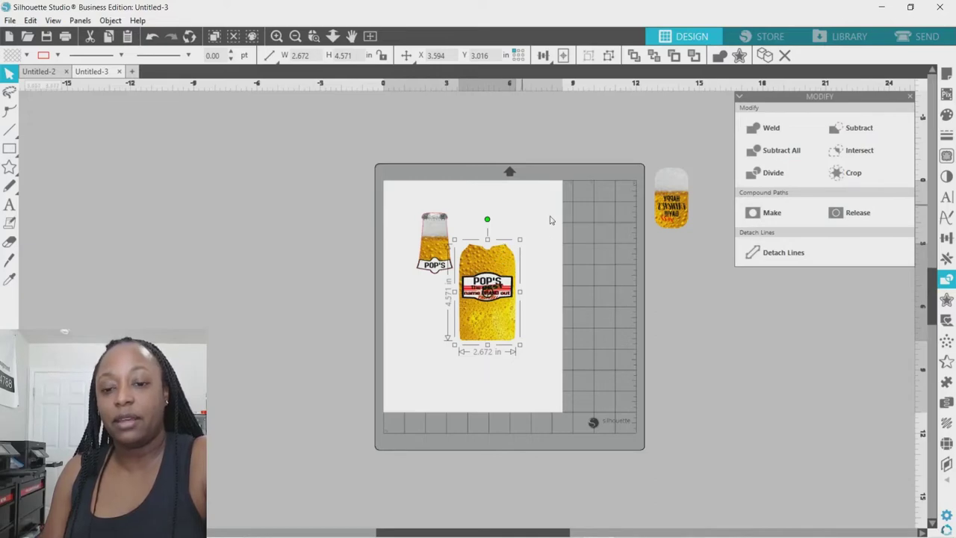
Step: Shift the outline group and the large POP'S beer image up and left, then deselect
{"action": "left_click", "coordinate": [431, 233]}
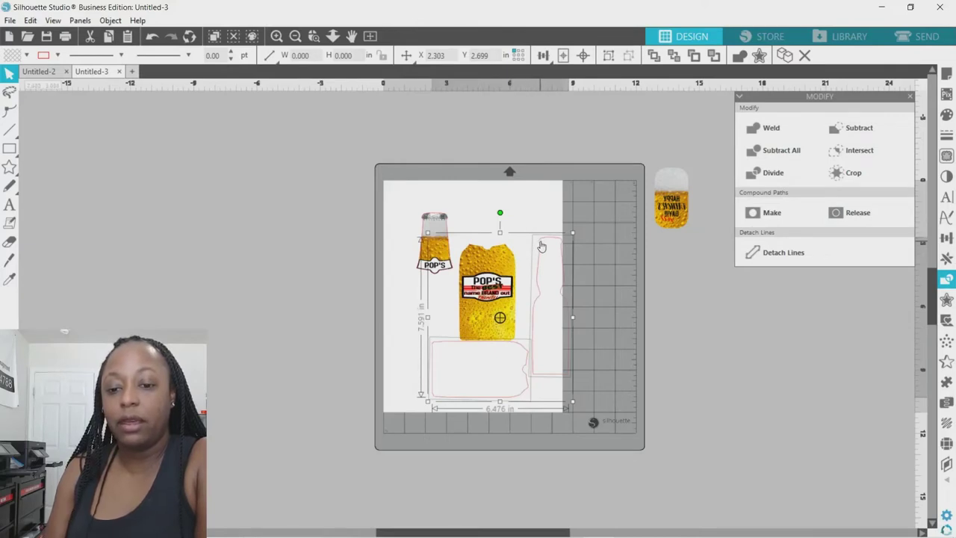
{"action": "left_click_drag", "start_coordinate": [542, 246], "coordinate": [521, 230]}
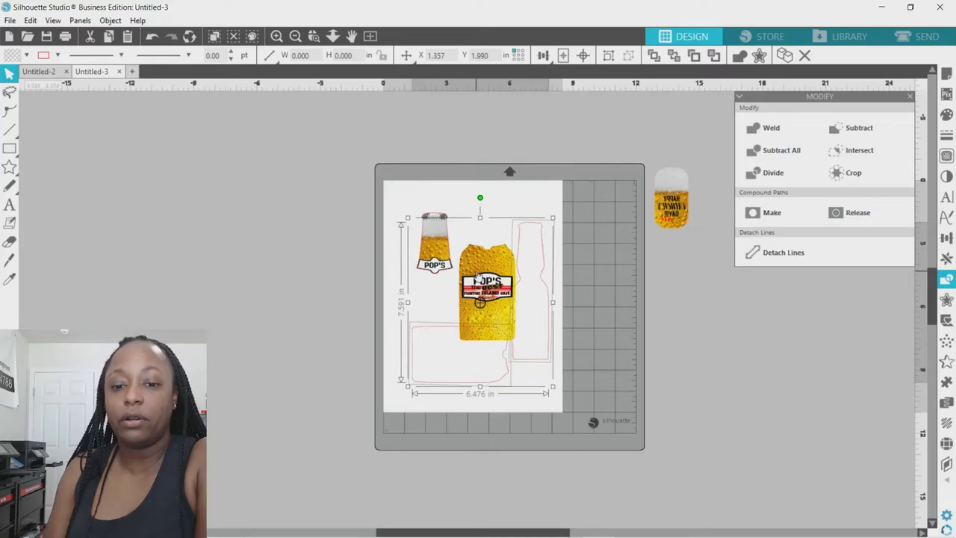
{"action": "left_click_drag", "start_coordinate": [478, 273], "coordinate": [477, 246]}
{"action": "key", "text": "Escape"}
{"action": "key", "text": "Escape"}
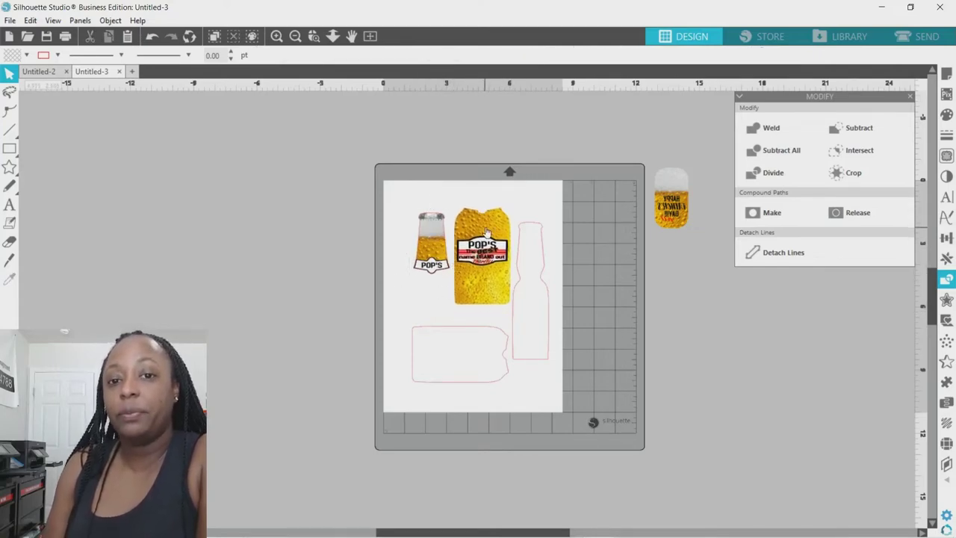
Step: Turn registration marks On in Page Setup
{"action": "left_click", "coordinate": [946, 75]}
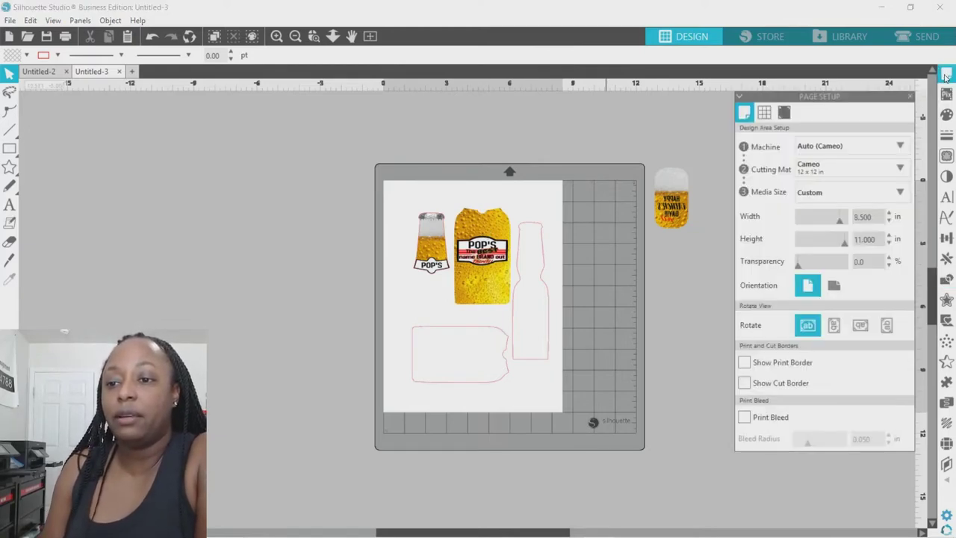
{"action": "left_click", "coordinate": [784, 113]}
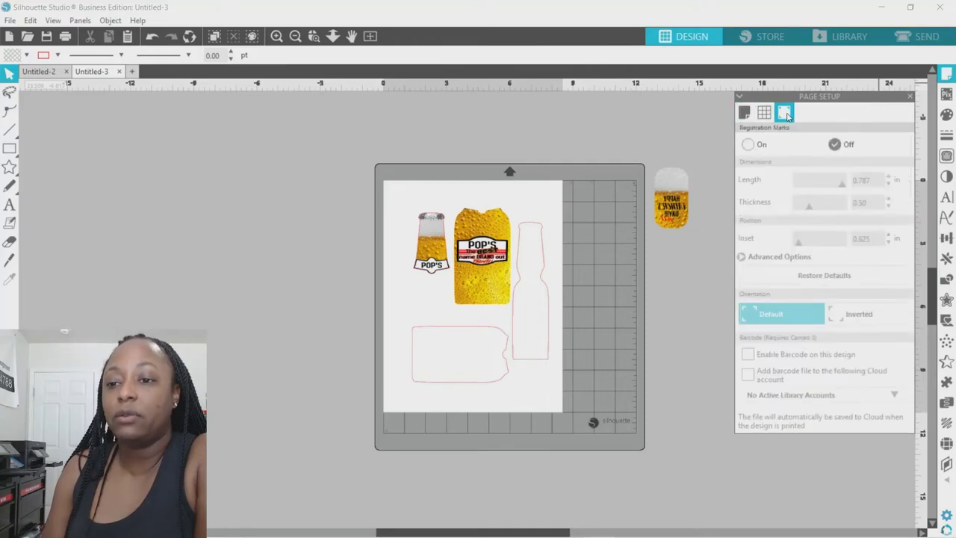
{"action": "left_click", "coordinate": [748, 145]}
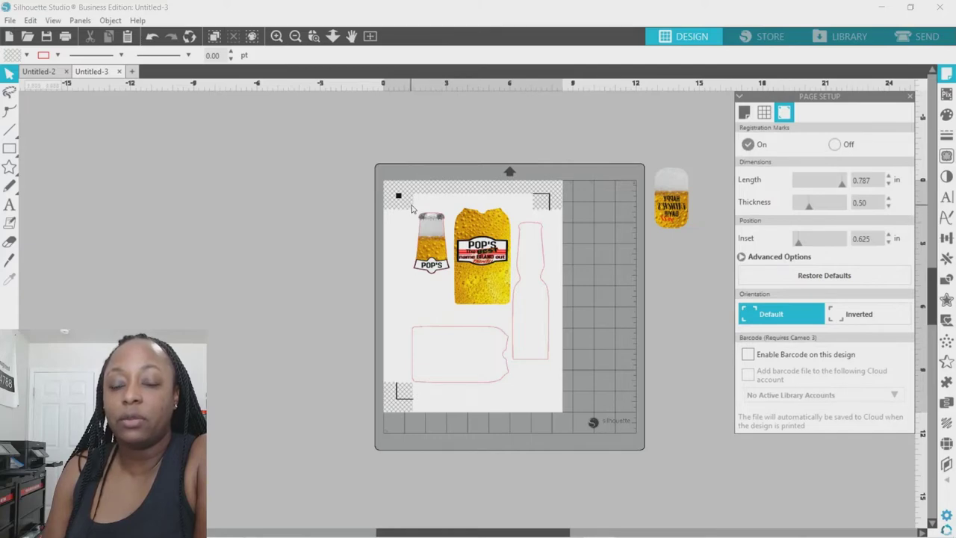
Step: Select all objects and move them up inside the registration marks
{"action": "left_click_drag", "start_coordinate": [412, 206], "coordinate": [475, 237]}
{"action": "key", "text": "ctrl+a"}
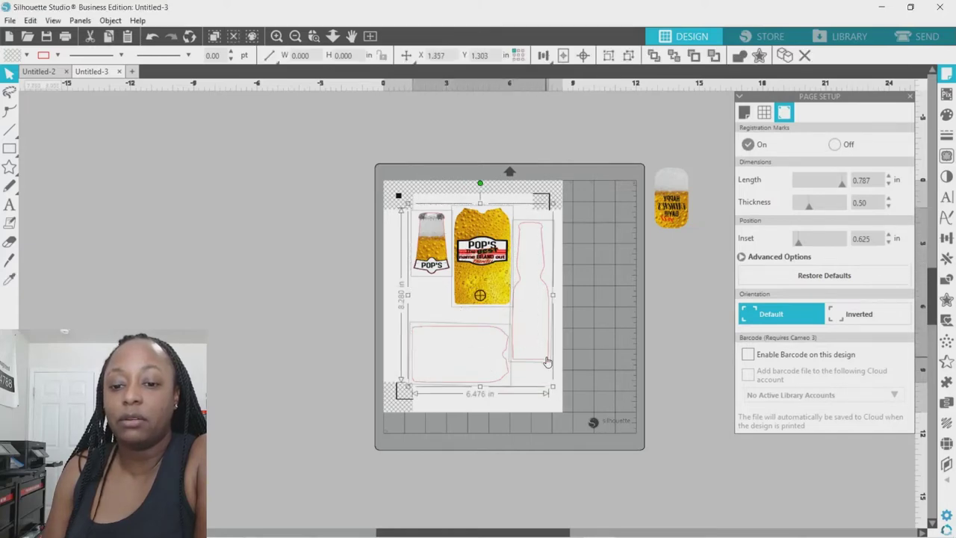
{"action": "left_click_drag", "start_coordinate": [543, 361], "coordinate": [543, 355]}
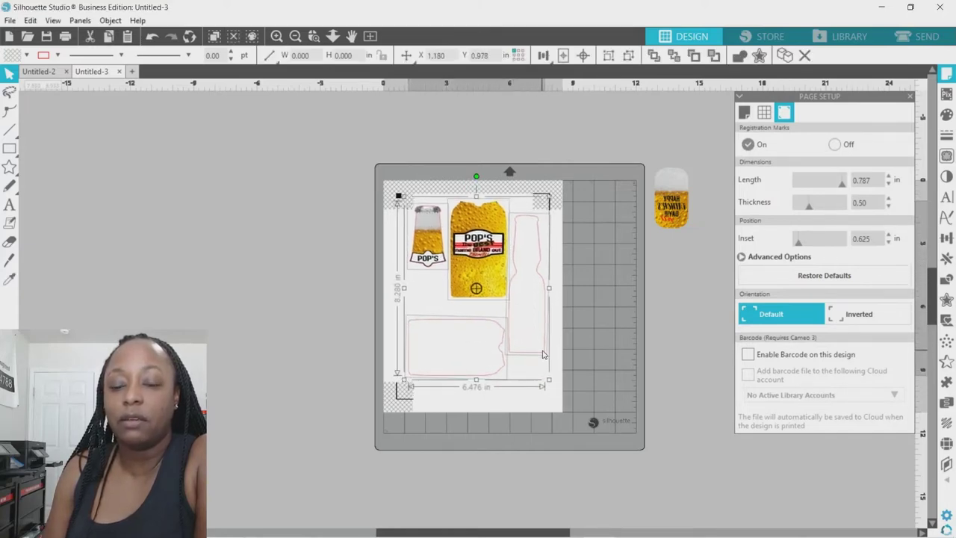
{"action": "left_click", "coordinate": [570, 272]}
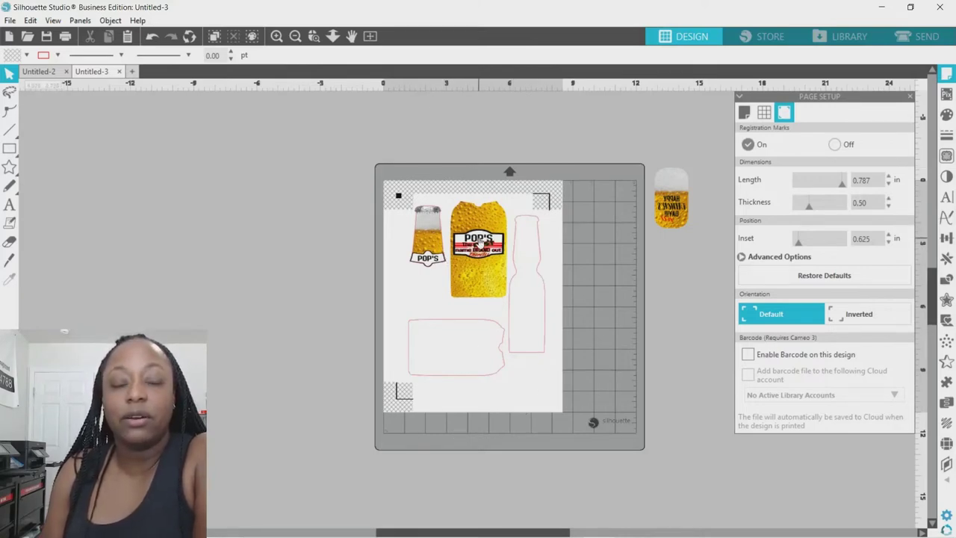
Step: Print the page on the WF-7820 Series printer using its 8.5X11 preferences preset
{"action": "left_click", "coordinate": [67, 37]}
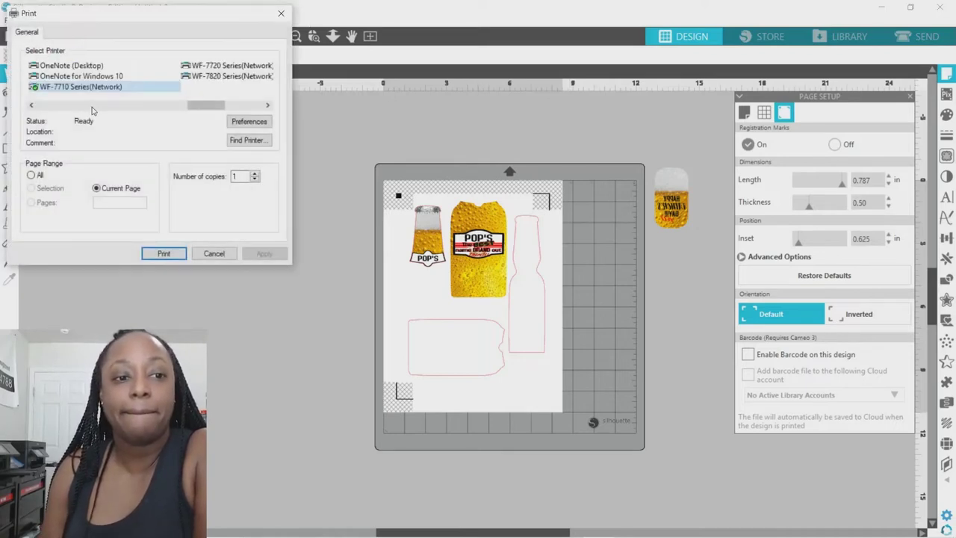
{"action": "left_click", "coordinate": [224, 75]}
{"action": "left_click", "coordinate": [251, 124]}
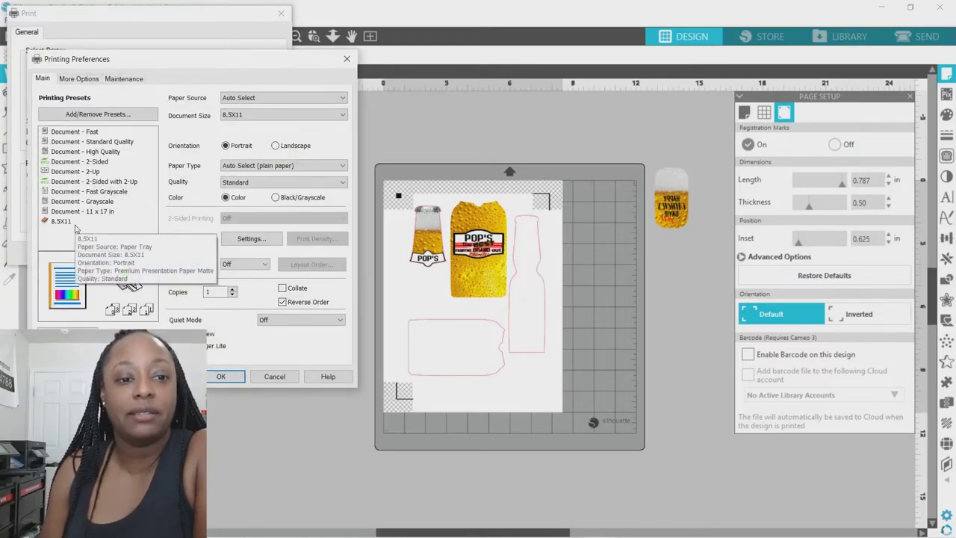
{"action": "left_click", "coordinate": [61, 221]}
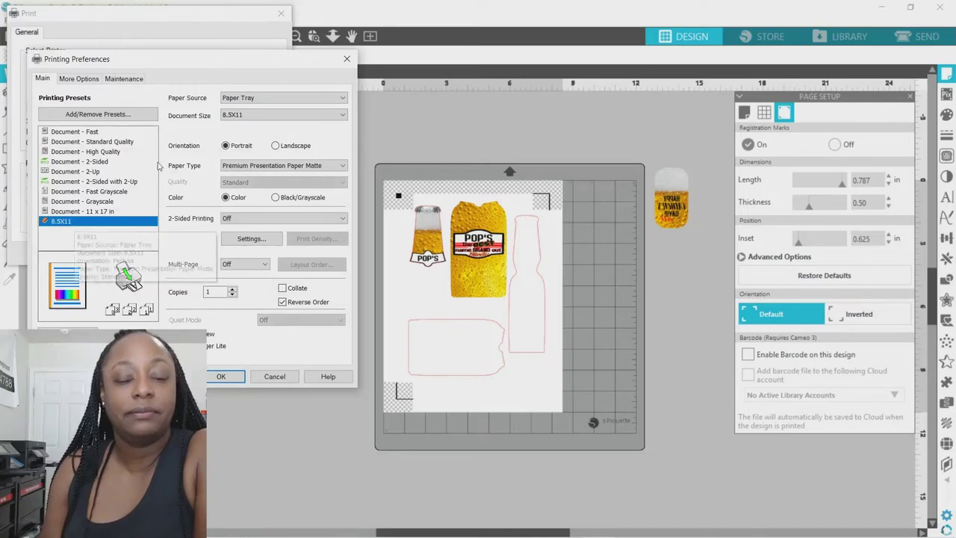
{"action": "left_click", "coordinate": [221, 377]}
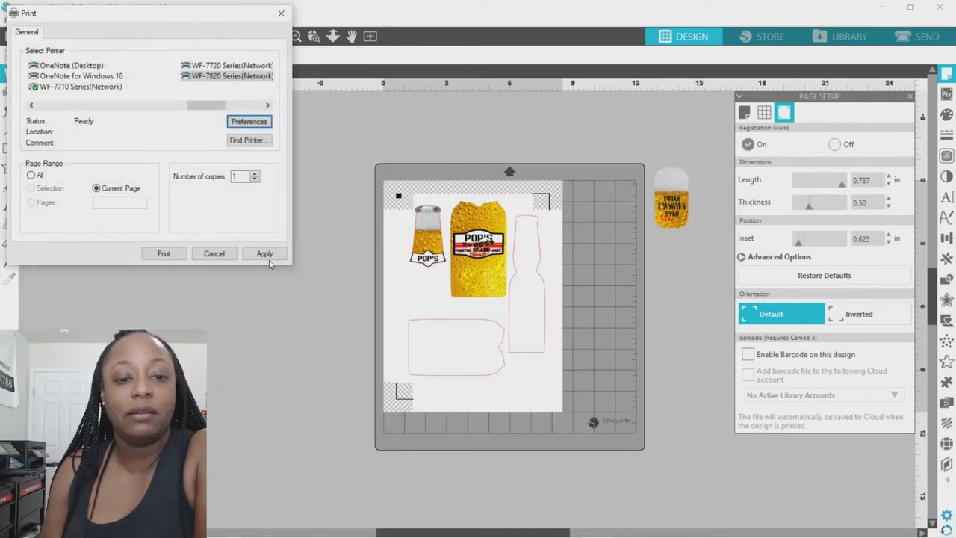
{"action": "left_click", "coordinate": [268, 255]}
{"action": "left_click", "coordinate": [177, 256]}
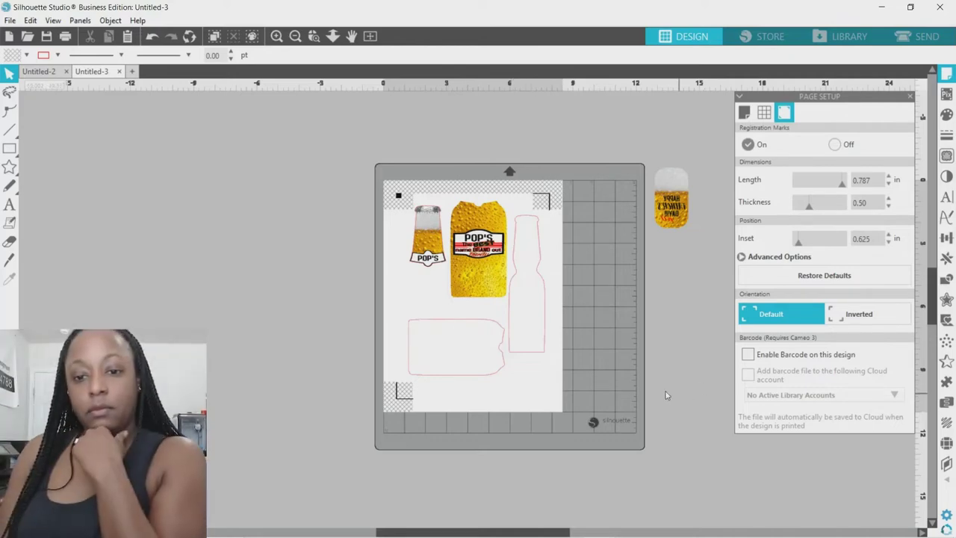
Step: Give the large beer image Cut Edge cutting, blade depth raised two steps, and speed 10
{"action": "left_click", "coordinate": [925, 39]}
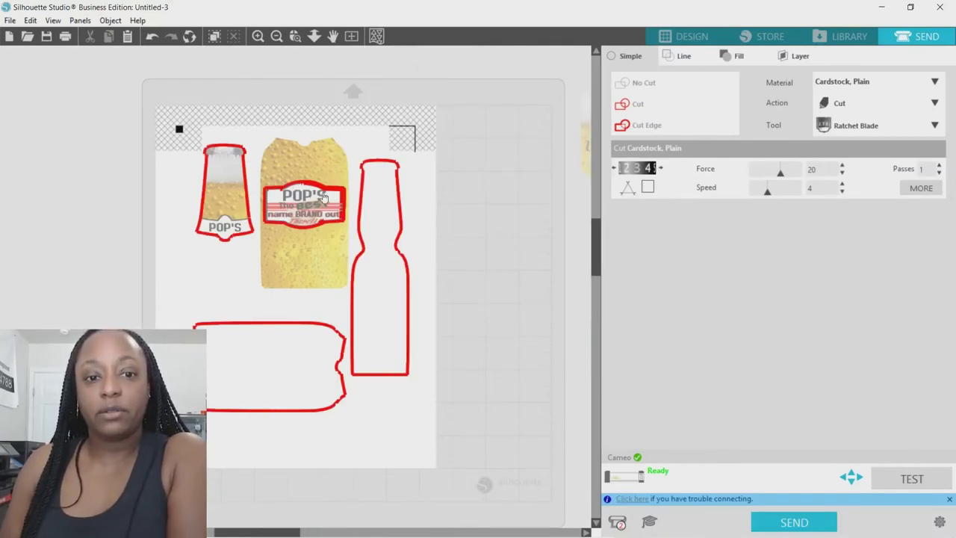
{"action": "left_click", "coordinate": [320, 196]}
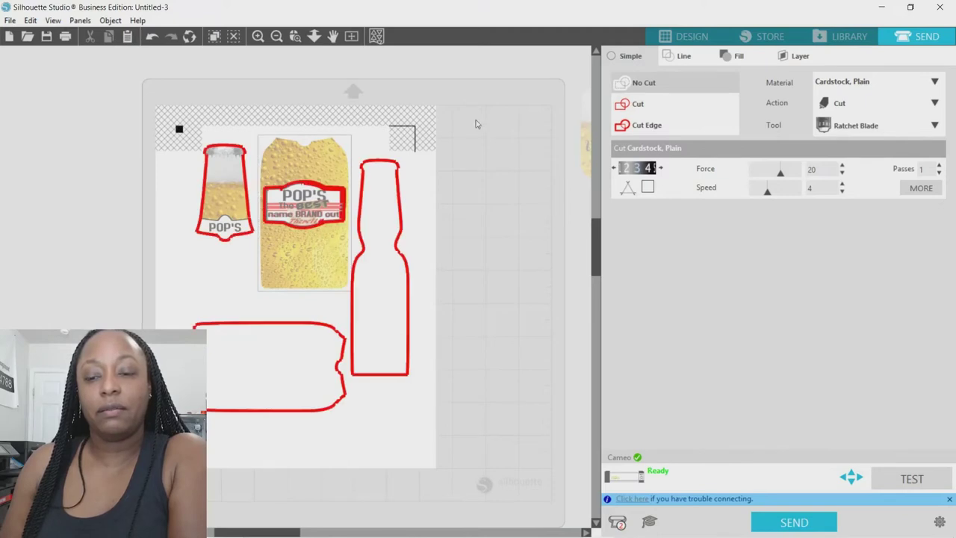
{"action": "left_click", "coordinate": [651, 127]}
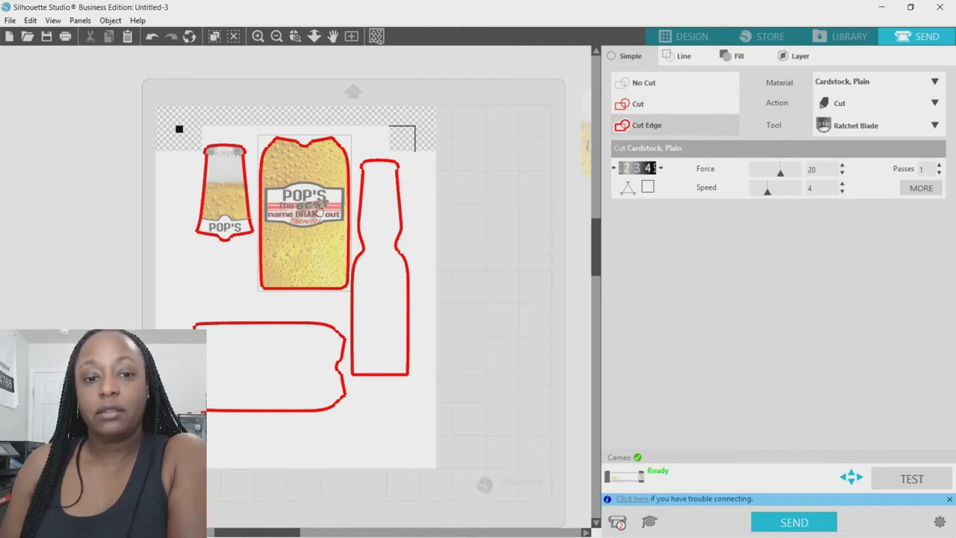
{"action": "left_click", "coordinate": [660, 168]}
{"action": "left_click", "coordinate": [660, 168]}
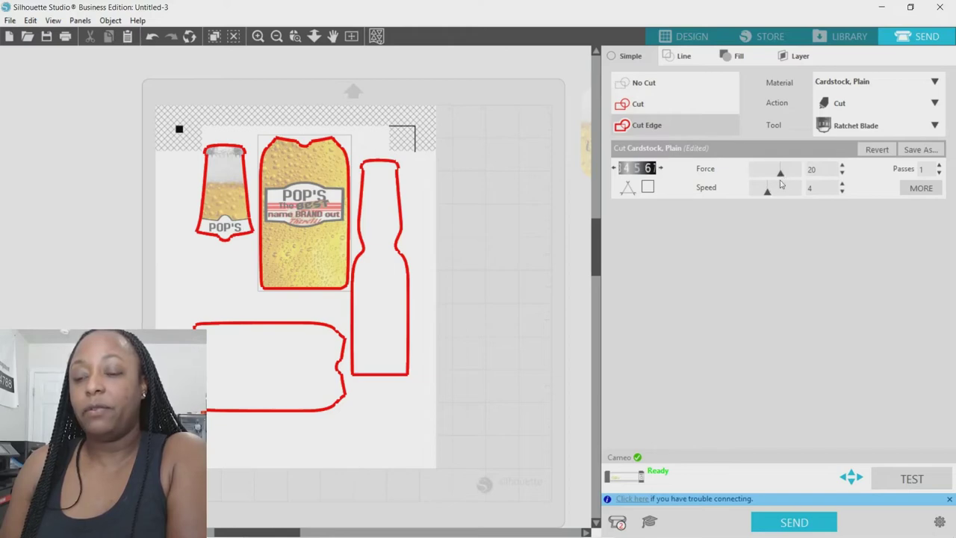
{"action": "left_click_drag", "start_coordinate": [771, 193], "coordinate": [798, 191]}
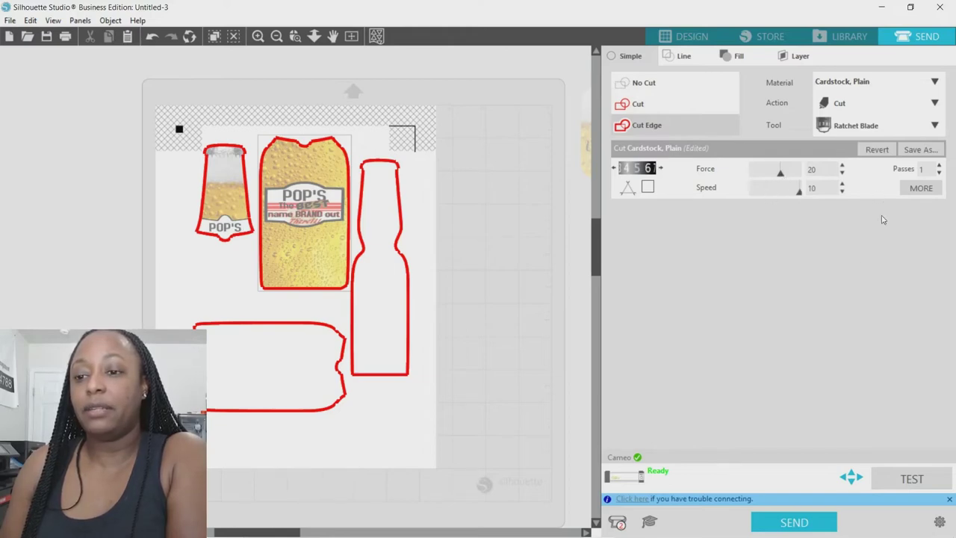
{"action": "left_click", "coordinate": [800, 523]}
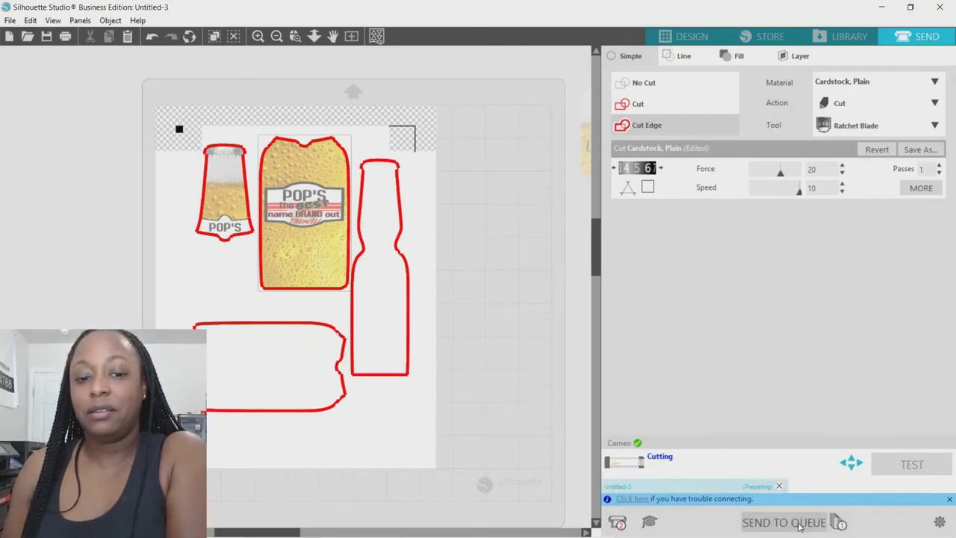